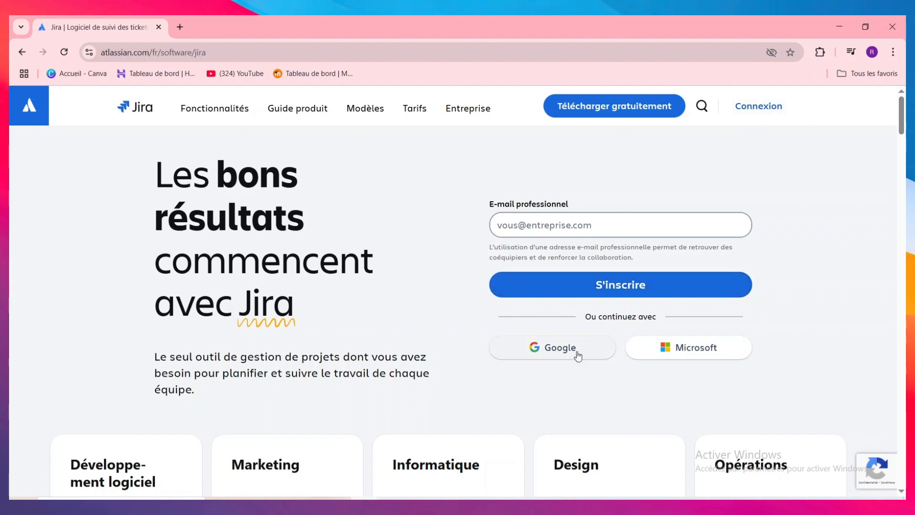
- Sign up for Jira with a Google account and create a site named monprojet565
{"action": "left_click", "coordinate": [563, 352]}
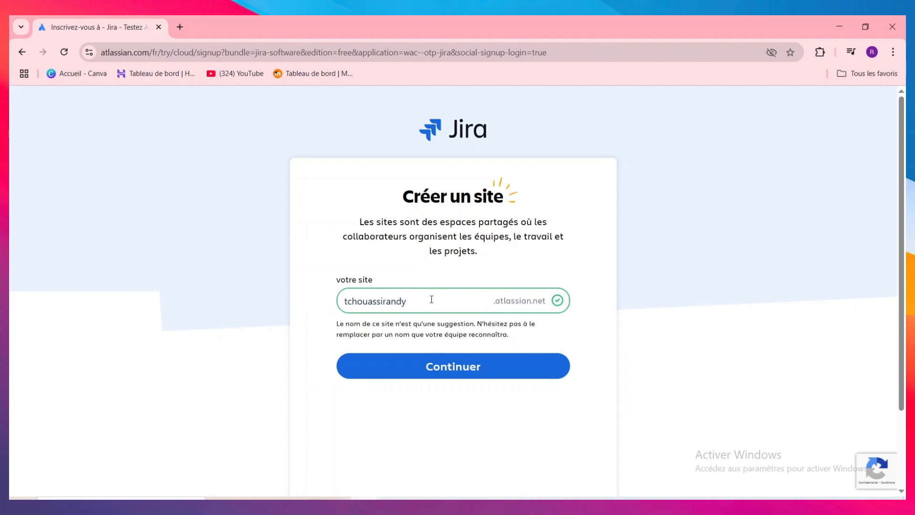
{"action": "key", "text": "BackSpace"}
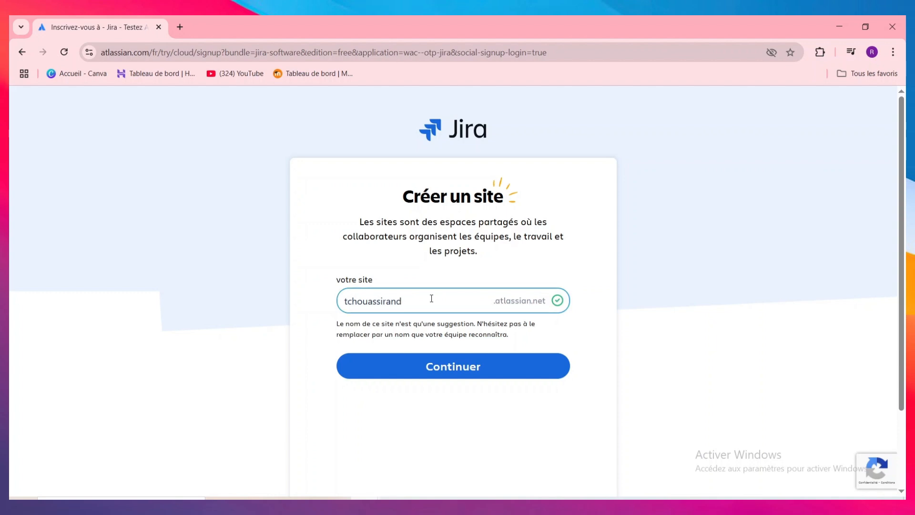
{"action": "key", "text": "BackSpace"}
{"action": "key", "text": "BackSpace"}
{"action": "key", "text": "BackSpace"}
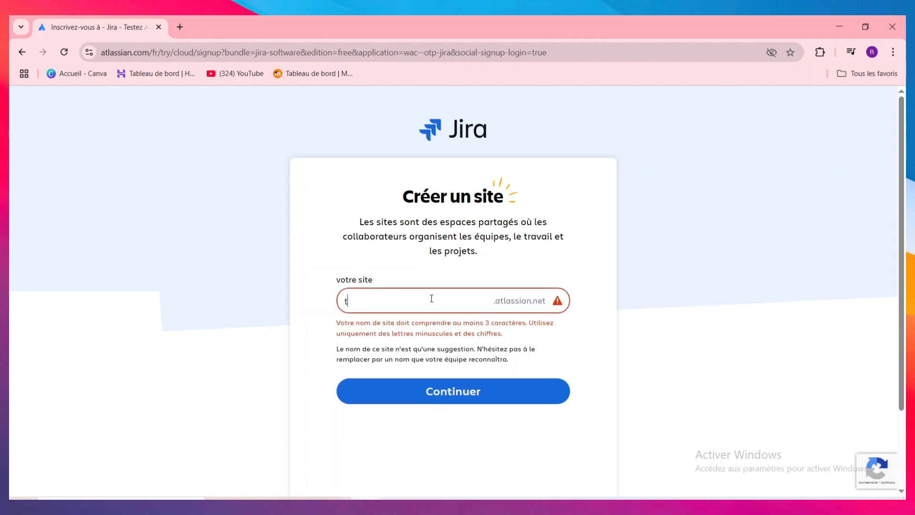
{"action": "key", "text": "BackSpace"}
{"action": "type", "text": "mon"}
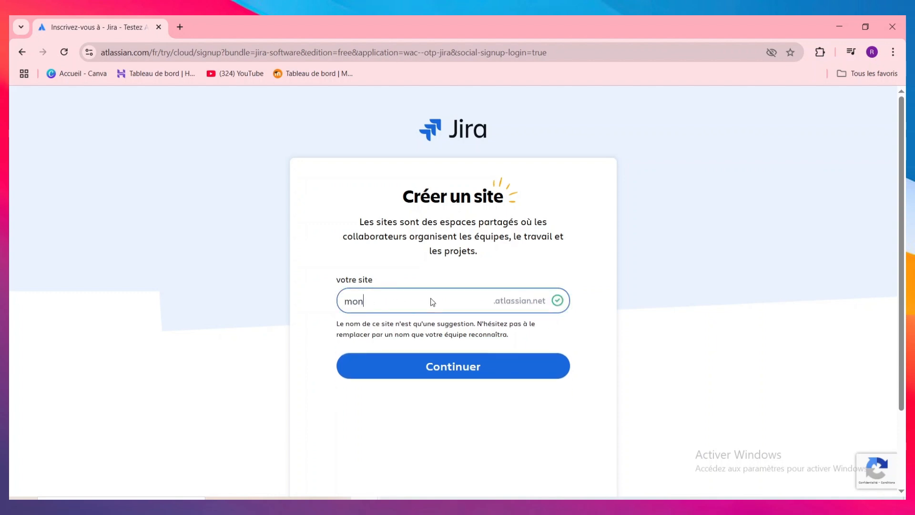
{"action": "type", "text": "projet565"}
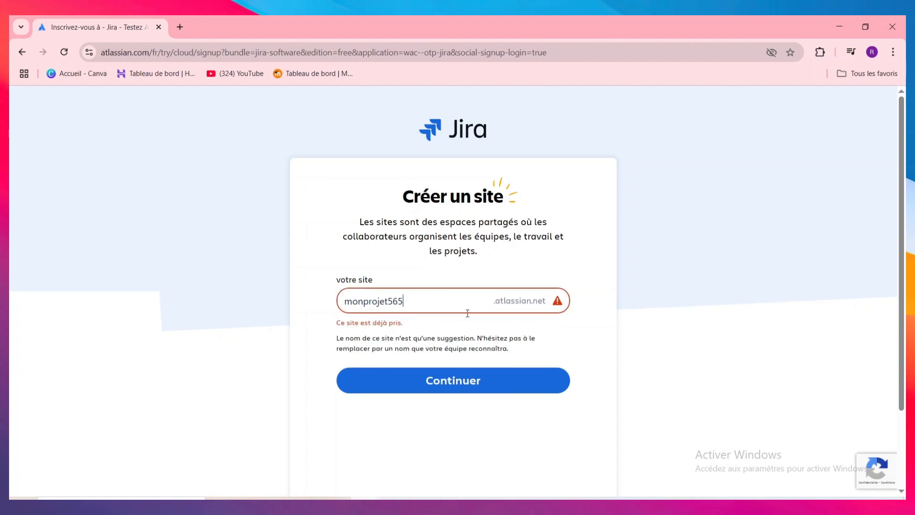
{"action": "left_click", "coordinate": [474, 368]}
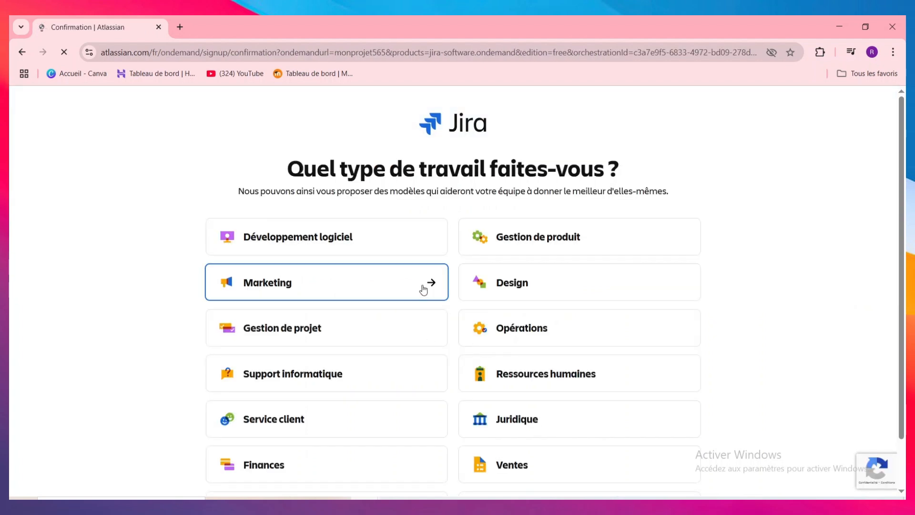
- Look through the types of work offered, choose Gestion de projet and continue the setup
{"action": "scroll", "coordinate": [469, 307], "scroll_direction": "down", "scroll_amount": 1}
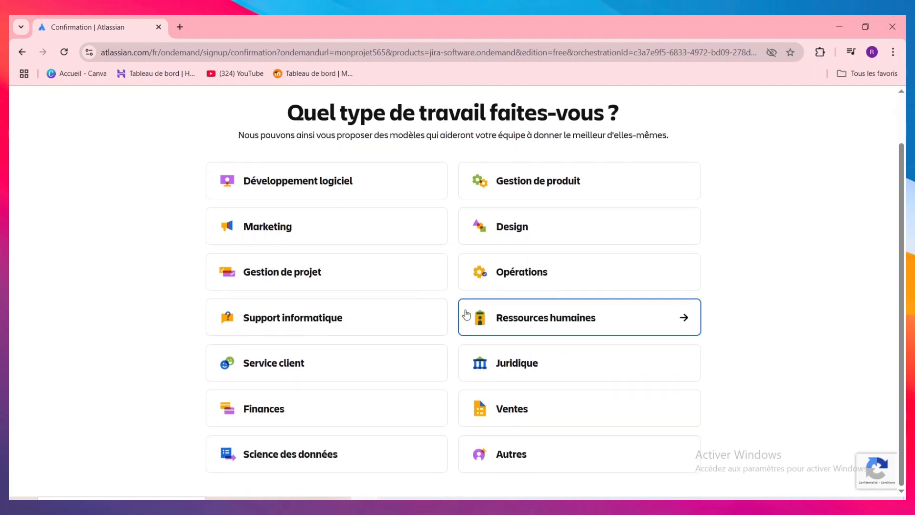
{"action": "scroll", "coordinate": [452, 359], "scroll_direction": "up", "scroll_amount": 1}
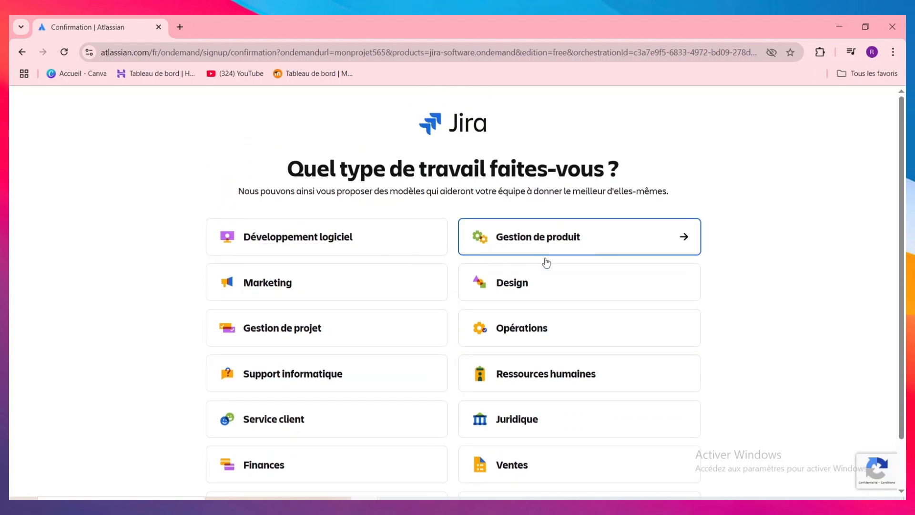
{"action": "scroll", "coordinate": [423, 321], "scroll_direction": "down", "scroll_amount": 1}
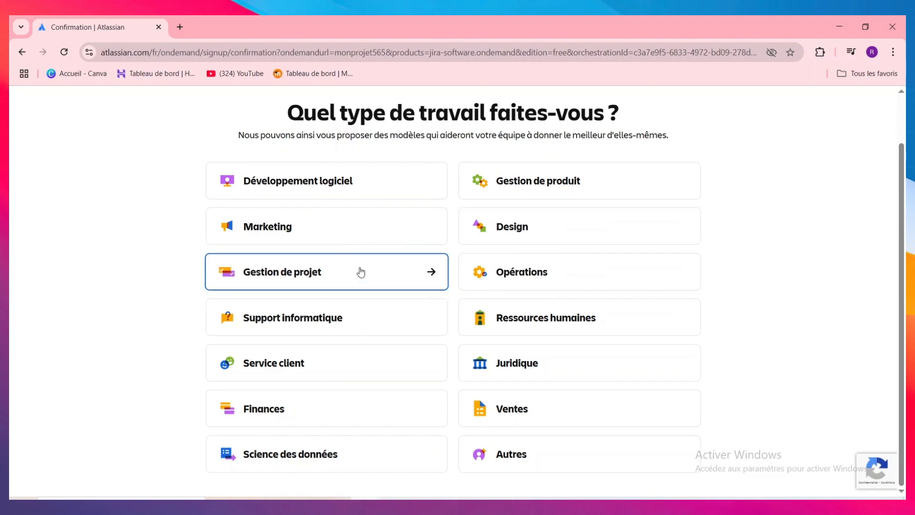
{"action": "left_click", "coordinate": [376, 275]}
{"action": "left_click", "coordinate": [491, 452]}
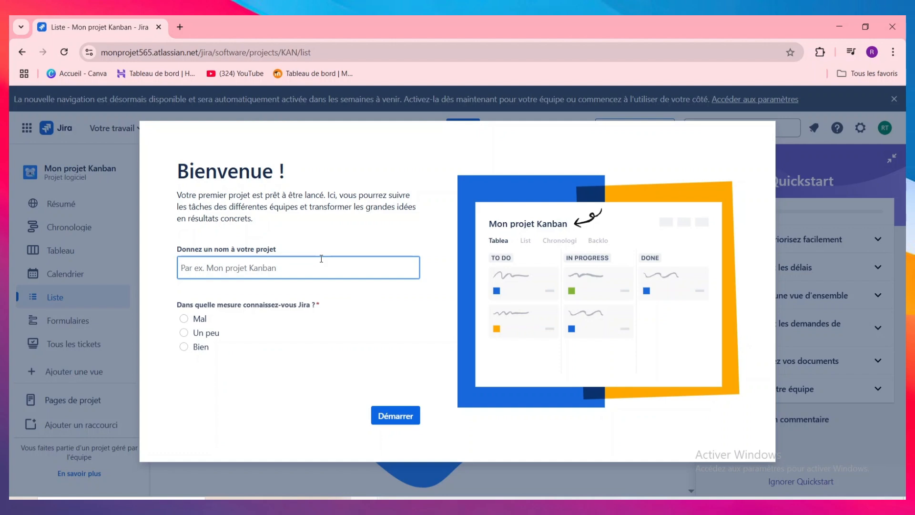
- Name the project "site web vitrine", set the Jira knowledge level to Mal, and finish the setup with the suggested ticket types and states
{"action": "type", "text": "site"}
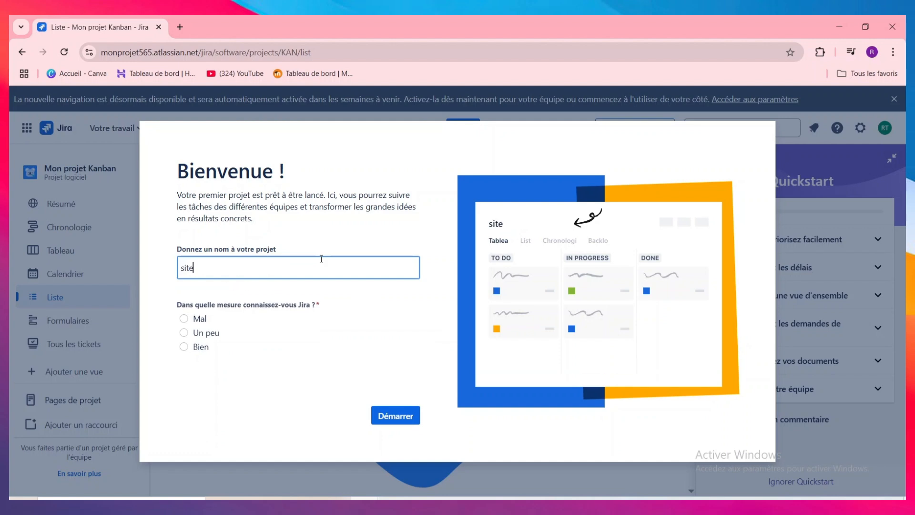
{"action": "type", "text": " web vitrine"}
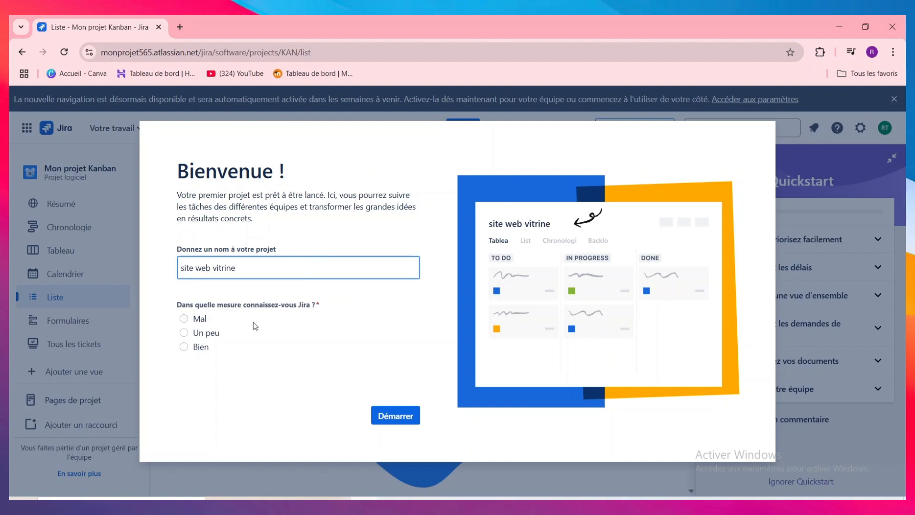
{"action": "left_click", "coordinate": [184, 320]}
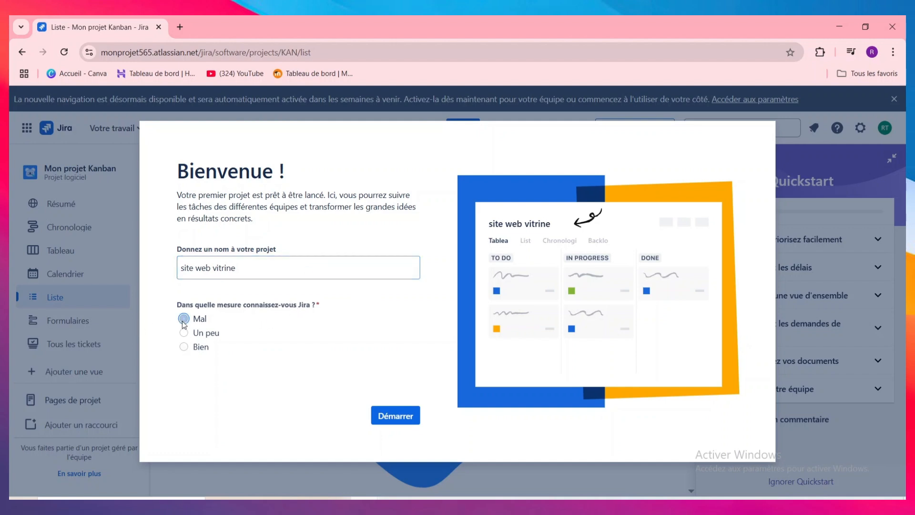
{"action": "left_click", "coordinate": [389, 418]}
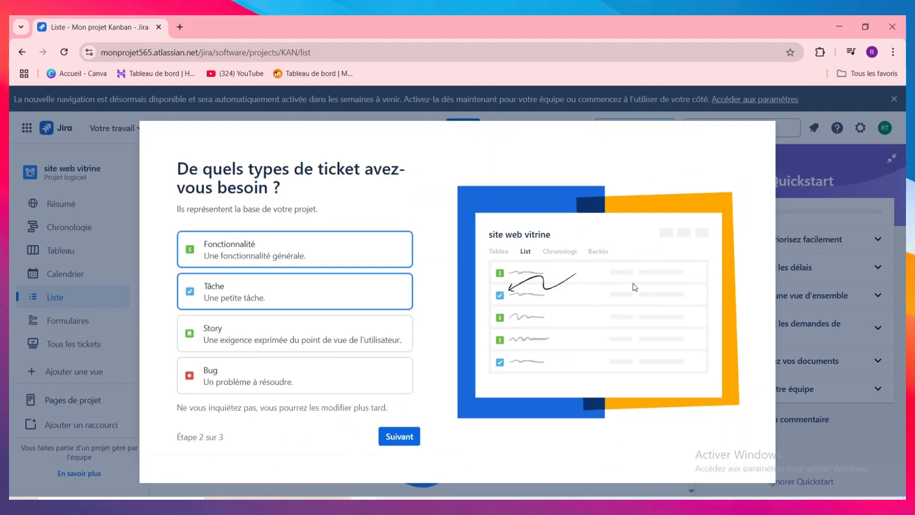
{"action": "left_click", "coordinate": [402, 437]}
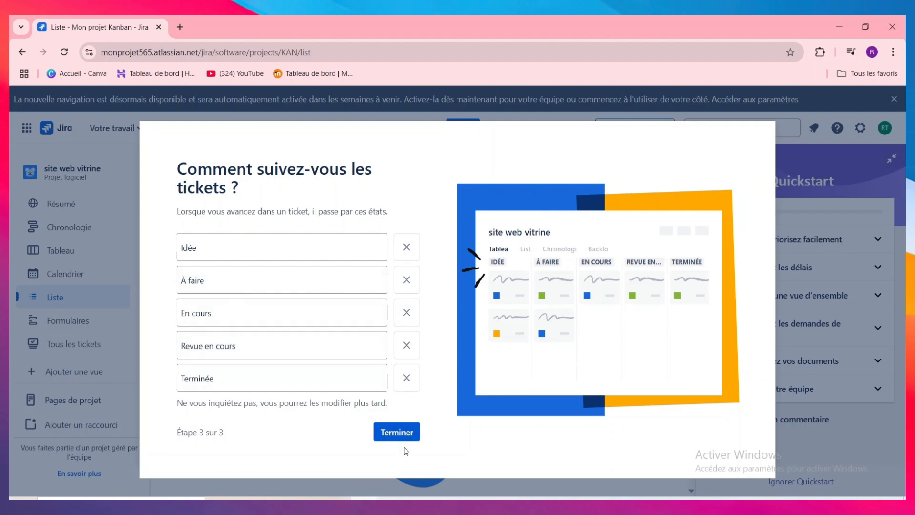
{"action": "left_click", "coordinate": [401, 432]}
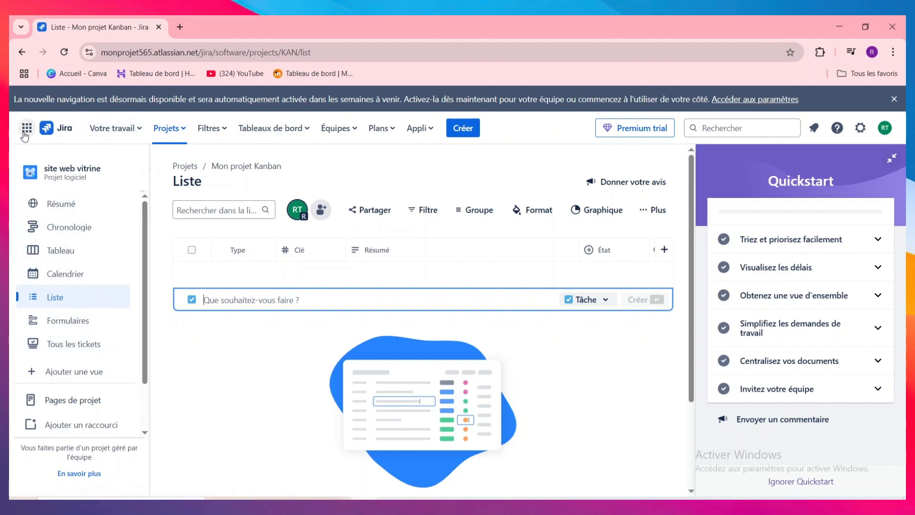
- Examine the options offered for your own work, projects, filters, dashboards, teams, plans and apps
{"action": "left_click", "coordinate": [125, 129]}
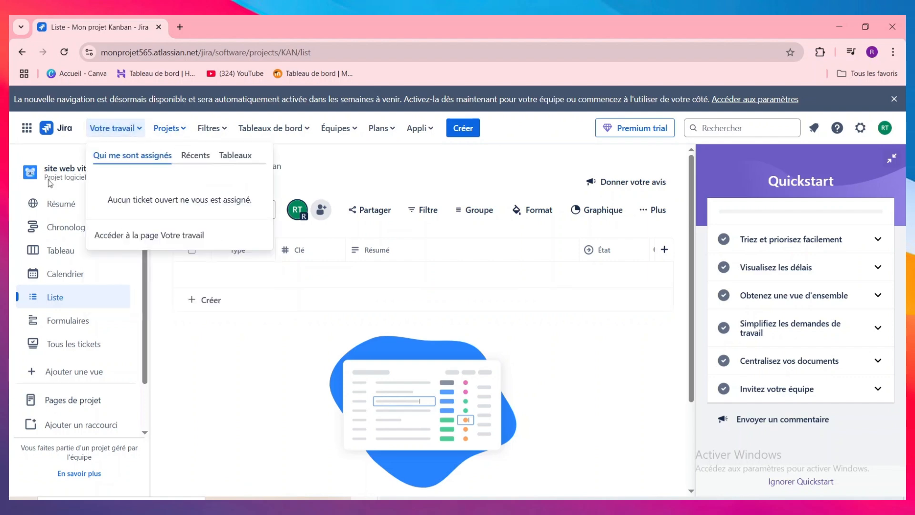
{"action": "left_click", "coordinate": [194, 157]}
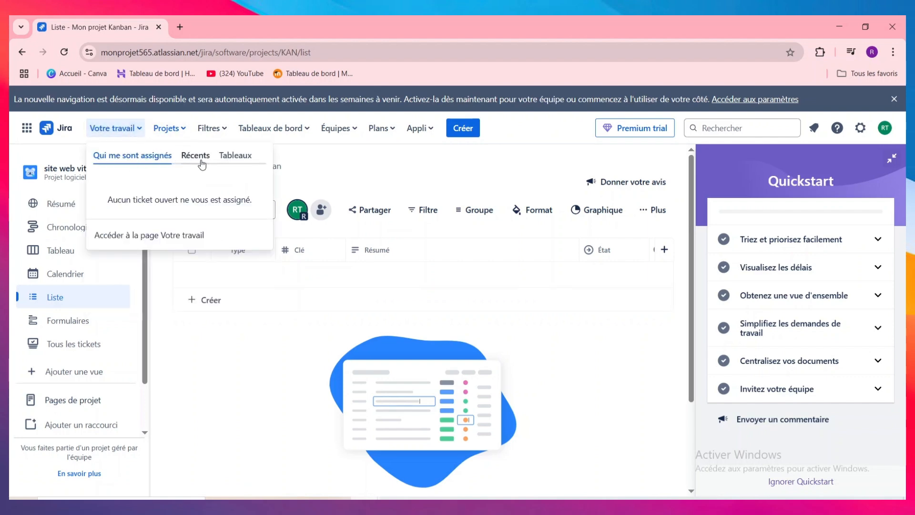
{"action": "left_click", "coordinate": [234, 157]}
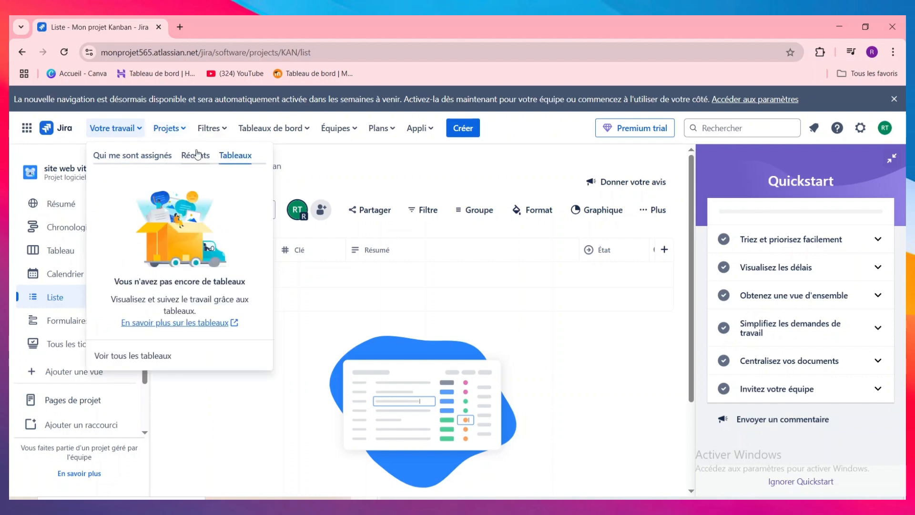
{"action": "left_click", "coordinate": [184, 129]}
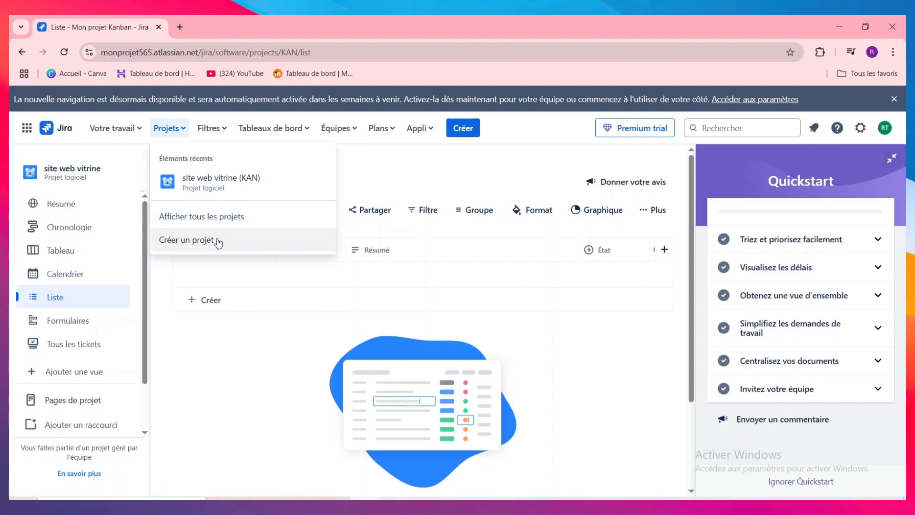
{"action": "left_click", "coordinate": [218, 129]}
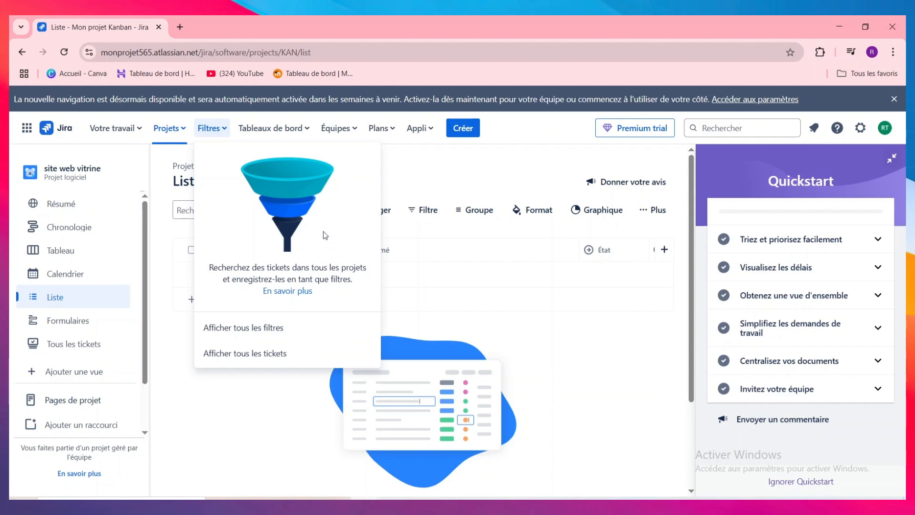
{"action": "left_click", "coordinate": [252, 128]}
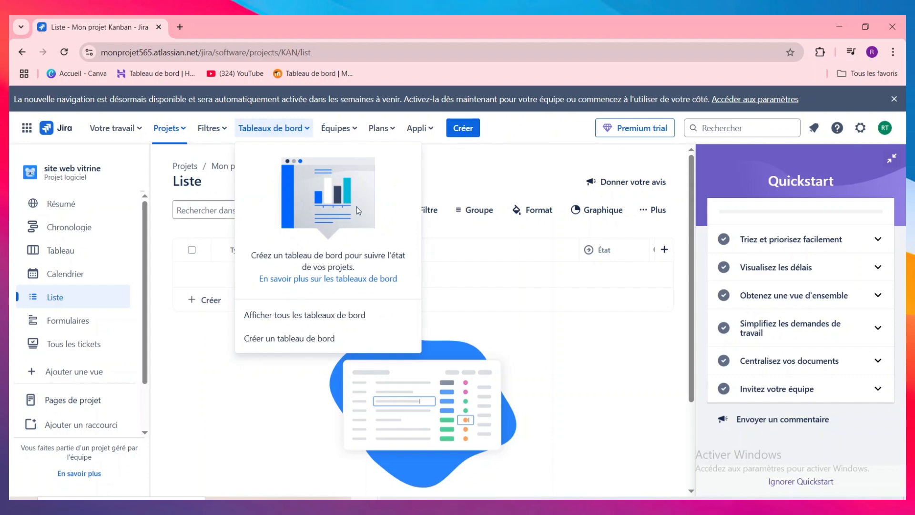
{"action": "left_click", "coordinate": [337, 127]}
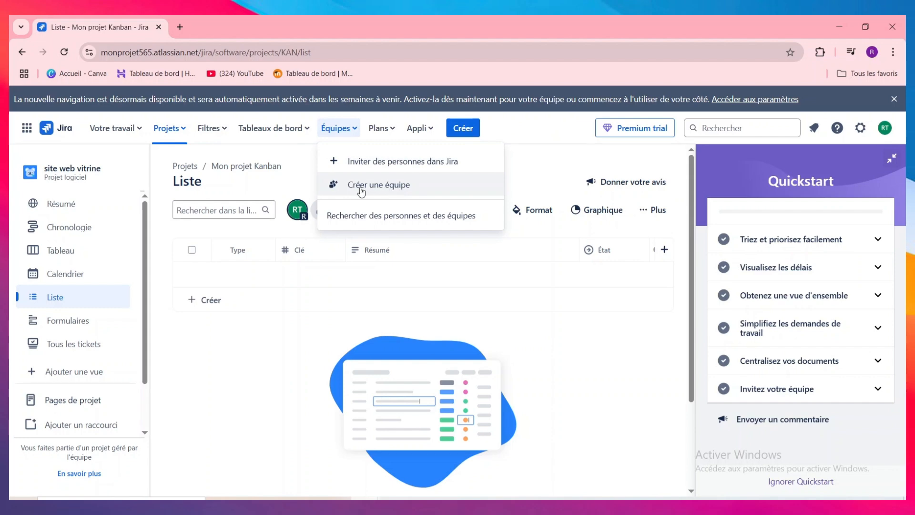
{"action": "left_click", "coordinate": [378, 129]}
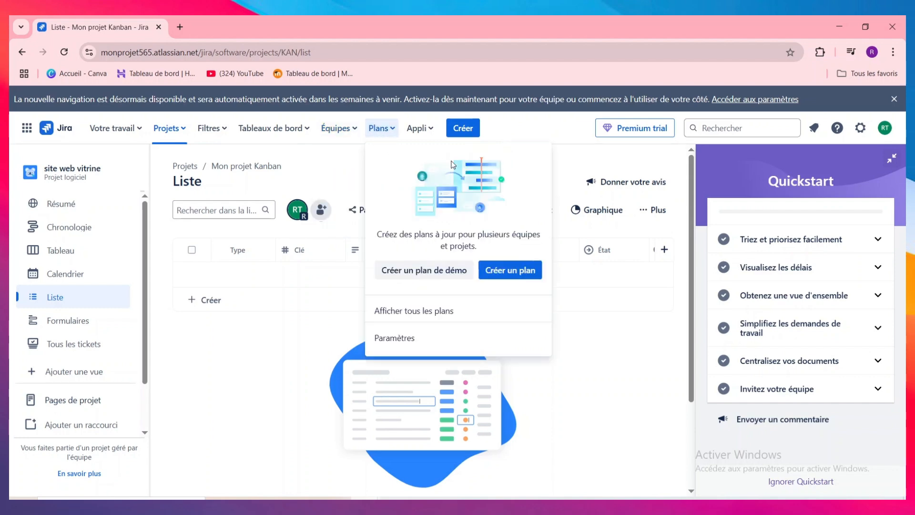
{"action": "left_click", "coordinate": [416, 128]}
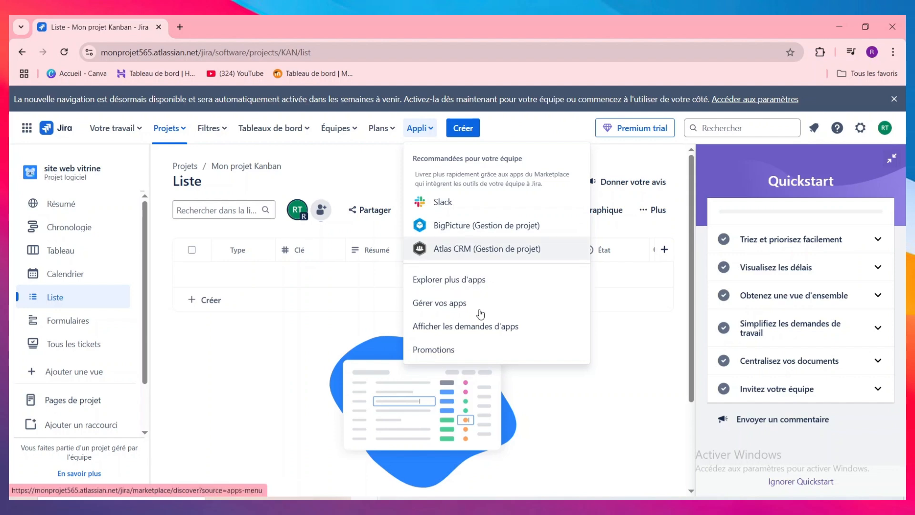
- View the project's Chronologie, Résumé, Tableau and Calendrier pages in turn
{"action": "left_click", "coordinate": [69, 227]}
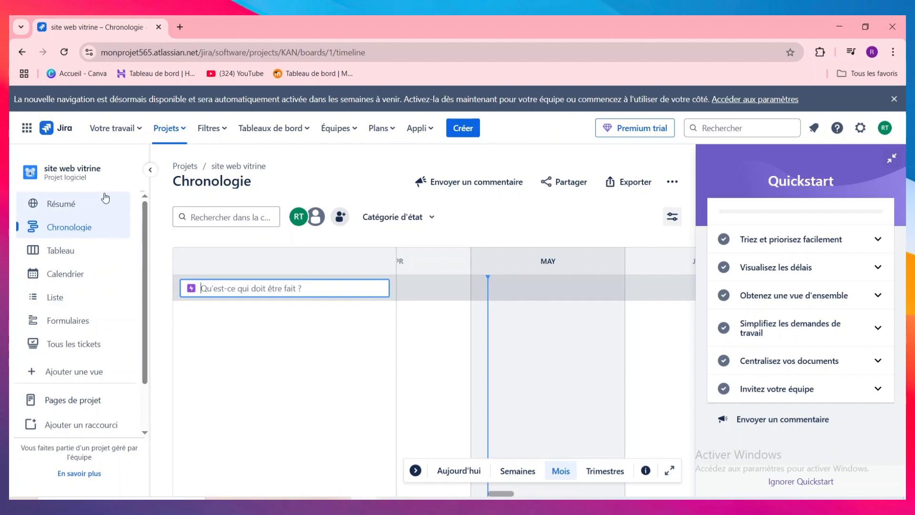
{"action": "left_click", "coordinate": [82, 202]}
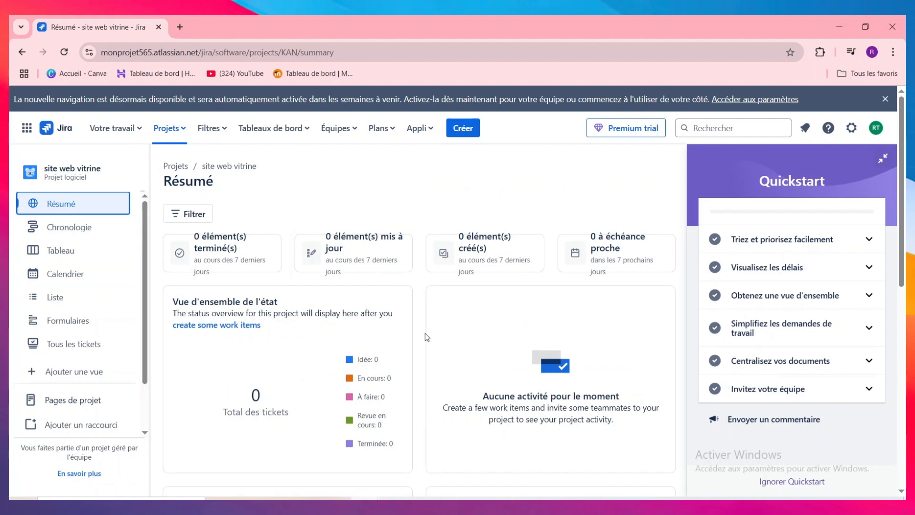
{"action": "scroll", "coordinate": [429, 337], "scroll_direction": "down", "scroll_amount": 1}
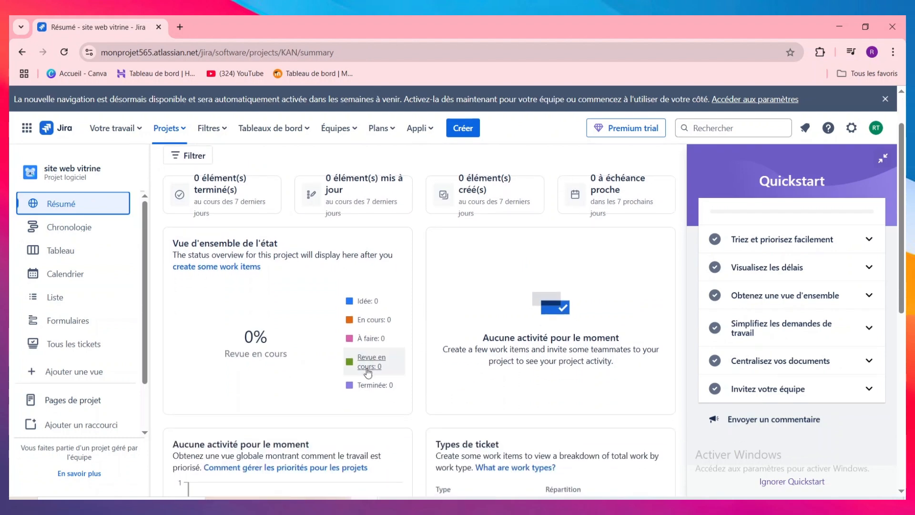
{"action": "left_click", "coordinate": [59, 249]}
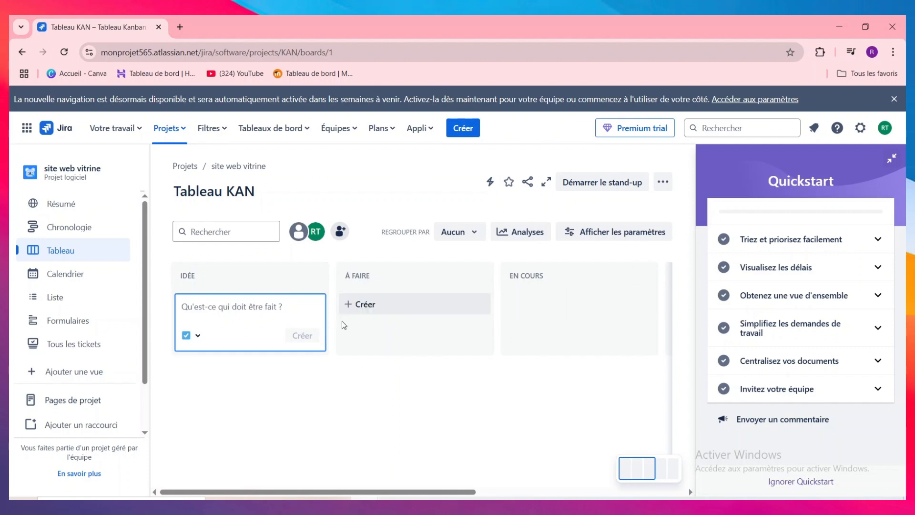
{"action": "left_click", "coordinate": [54, 280]}
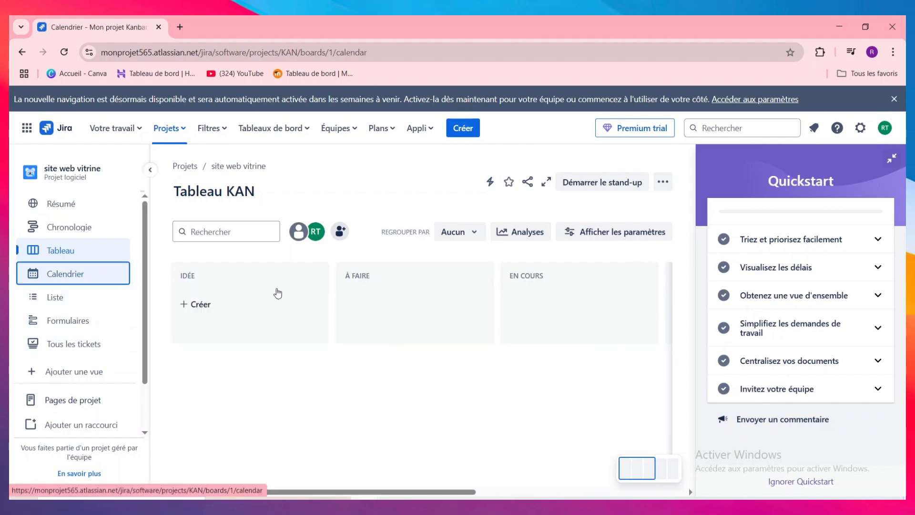
{"action": "scroll", "coordinate": [350, 329], "scroll_direction": "down", "scroll_amount": 1}
{"action": "scroll", "coordinate": [347, 368], "scroll_direction": "up", "scroll_amount": 1}
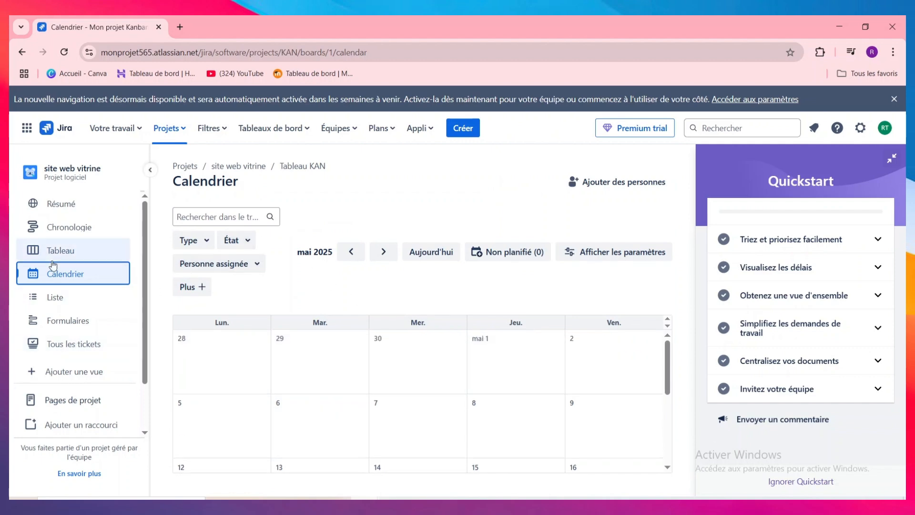
- Open the project's Liste view and look over its content and the project options
{"action": "left_click", "coordinate": [66, 305]}
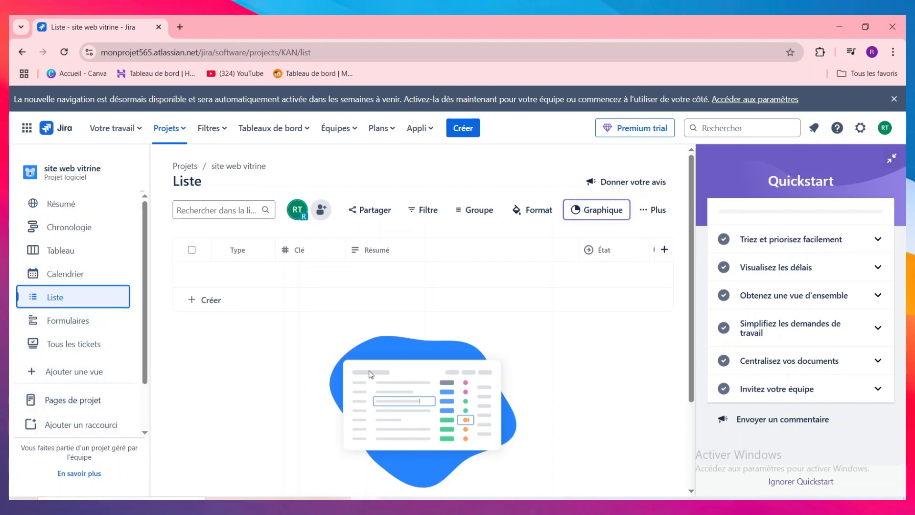
{"action": "left_click", "coordinate": [179, 127]}
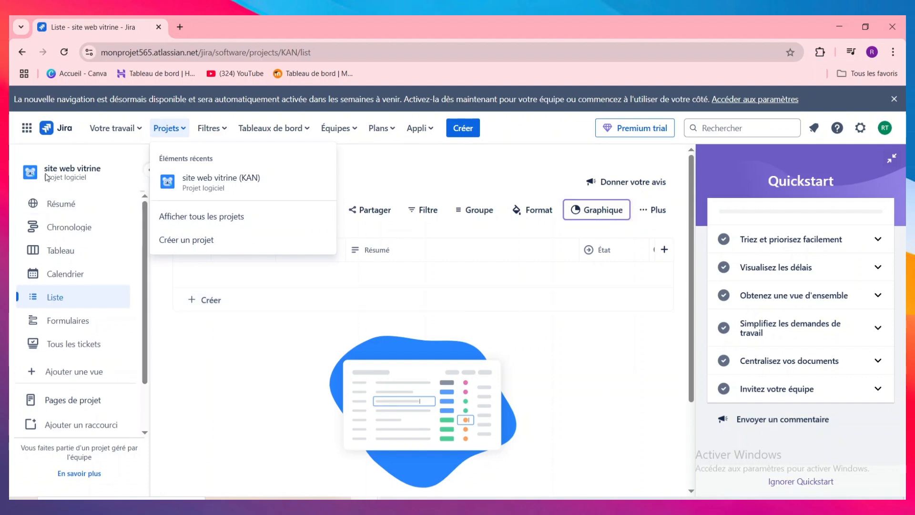
{"action": "left_click", "coordinate": [374, 292]}
{"action": "scroll", "coordinate": [377, 353], "scroll_direction": "down", "scroll_amount": 3}
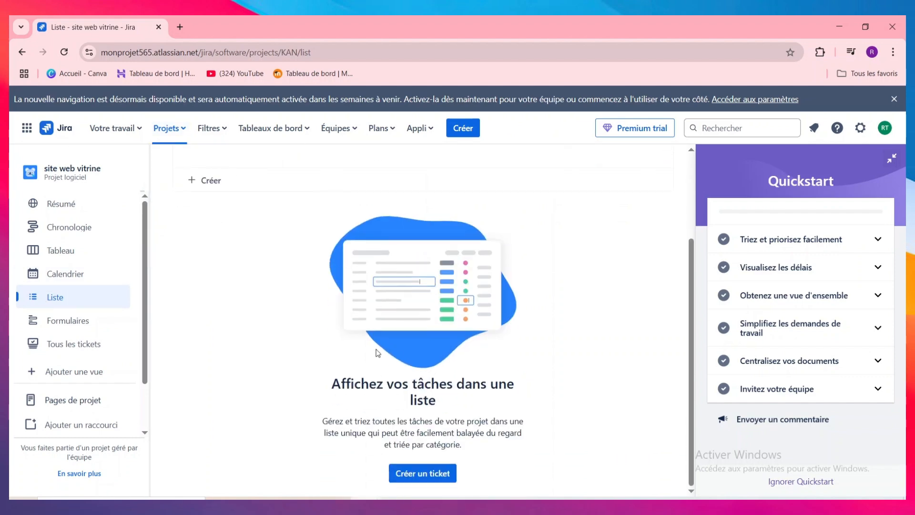
{"action": "scroll", "coordinate": [397, 373], "scroll_direction": "up", "scroll_amount": 3}
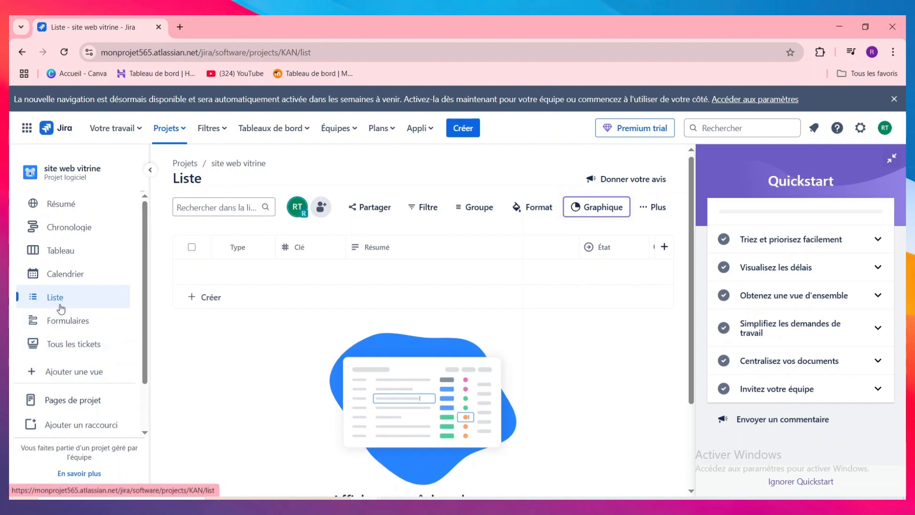
- Create the task "rendez vous pharmaceutique" in the project list and set its state to À faire
{"action": "left_click", "coordinate": [31, 303]}
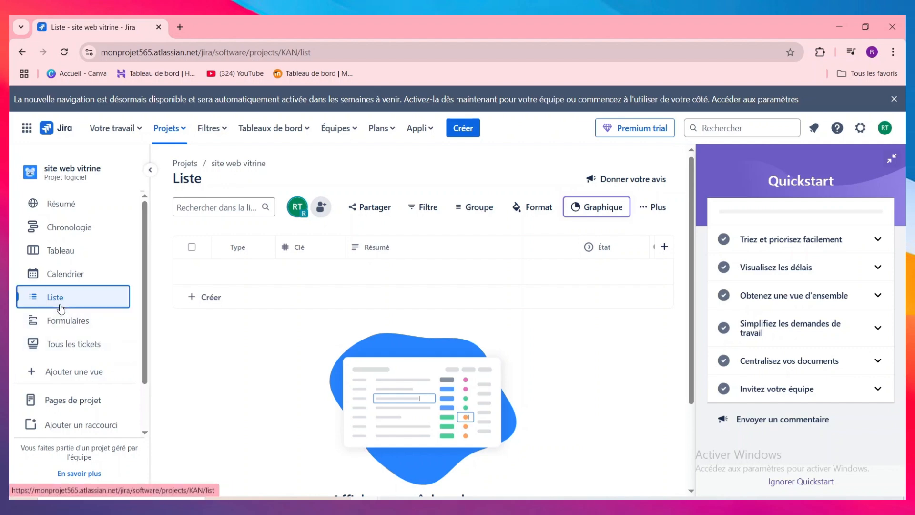
{"action": "left_click", "coordinate": [229, 302]}
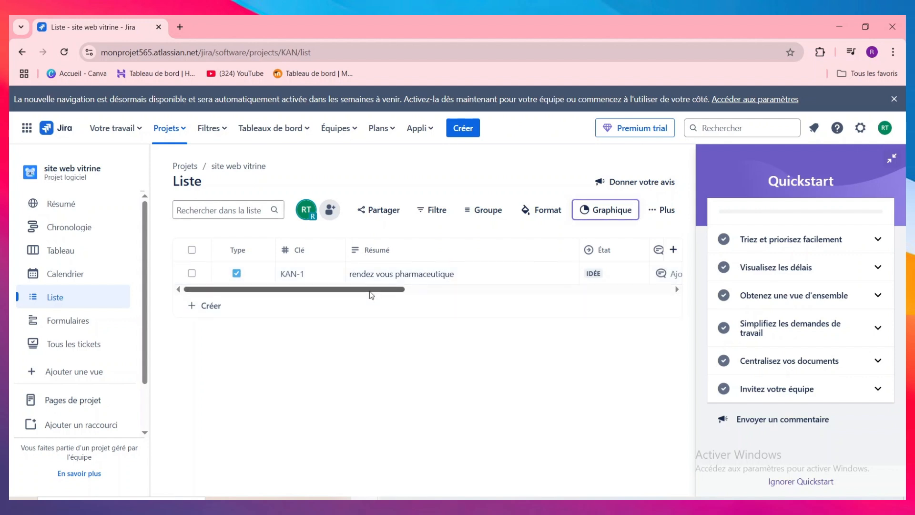
{"action": "scroll", "coordinate": [370, 292], "scroll_direction": "right", "scroll_amount": 3}
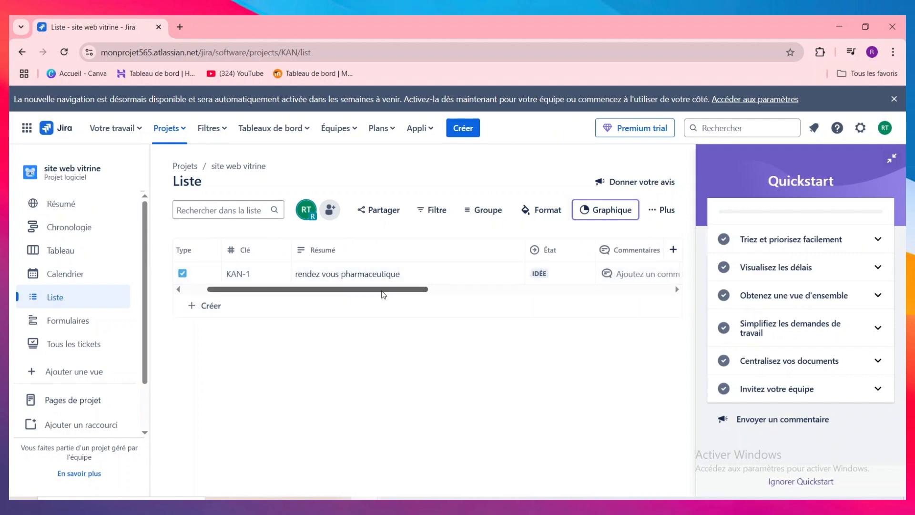
{"action": "scroll", "coordinate": [384, 294], "scroll_direction": "right", "scroll_amount": 5}
{"action": "left_click", "coordinate": [394, 269]}
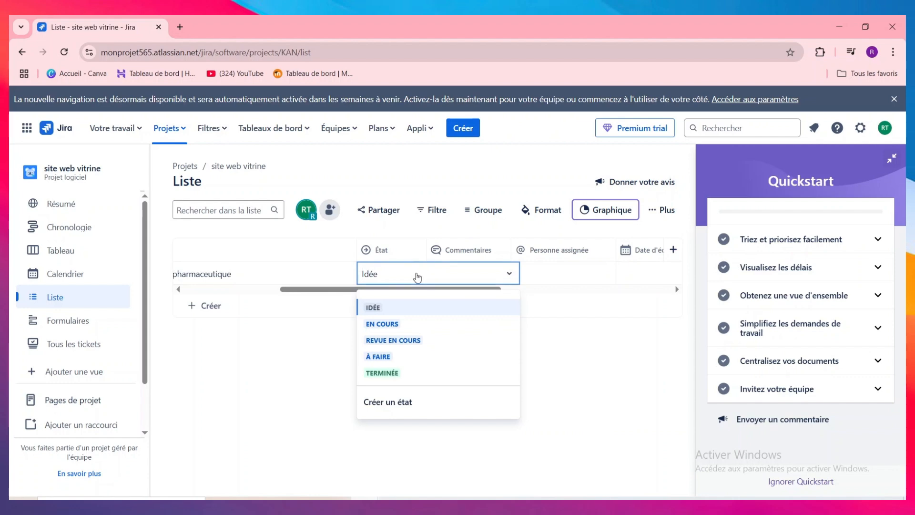
{"action": "left_click", "coordinate": [406, 365]}
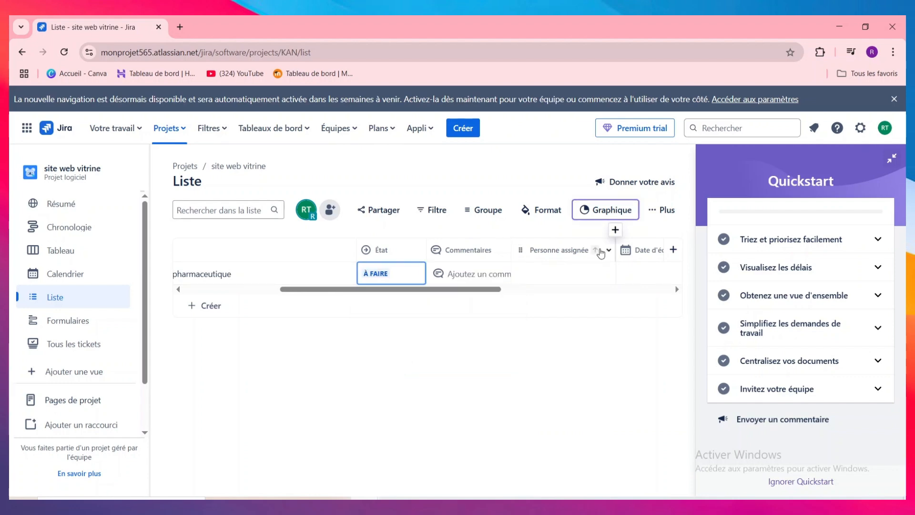
- Open the ticket's comment area without writing a comment and look over the automation actions offered for the ticket
{"action": "left_click", "coordinate": [496, 272]}
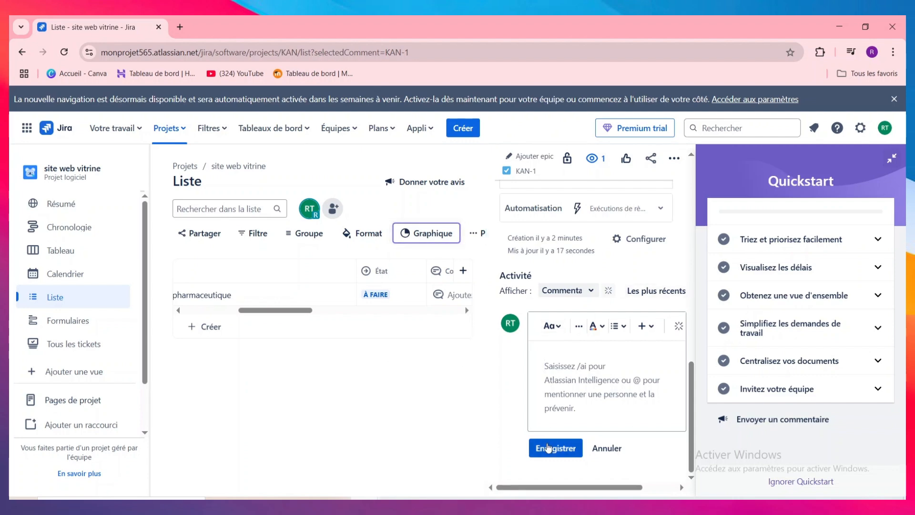
{"action": "left_click", "coordinate": [564, 452]}
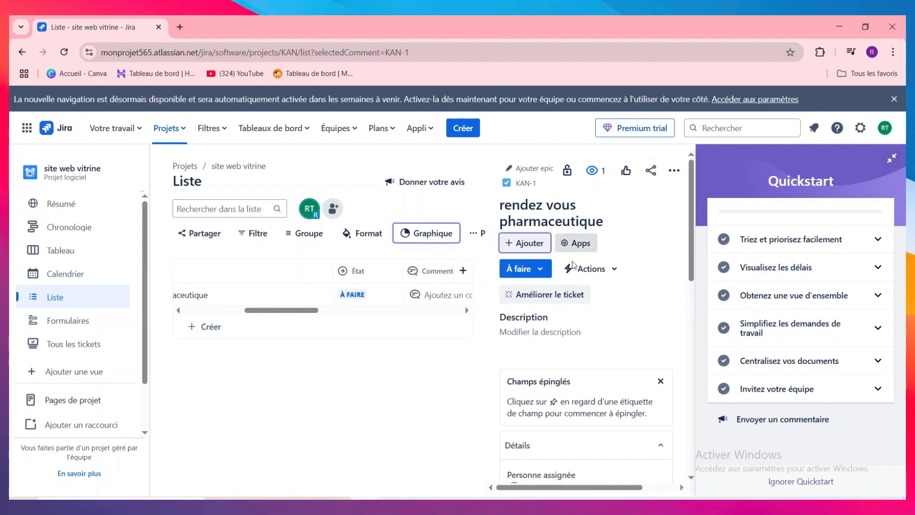
{"action": "left_click", "coordinate": [614, 272]}
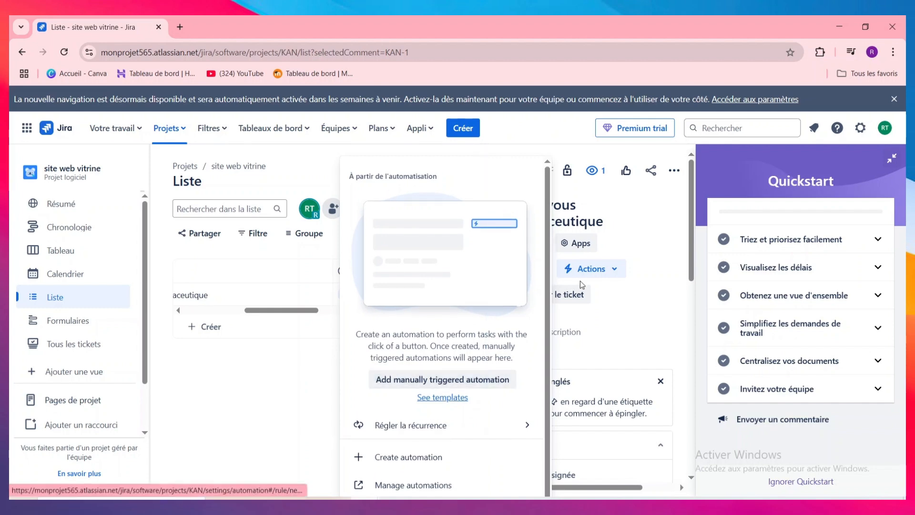
{"action": "left_click", "coordinate": [625, 302]}
- Assign the "rendez vous pharmaceutique" ticket to your own account in its details
{"action": "scroll", "coordinate": [575, 332], "scroll_direction": "down", "scroll_amount": 3}
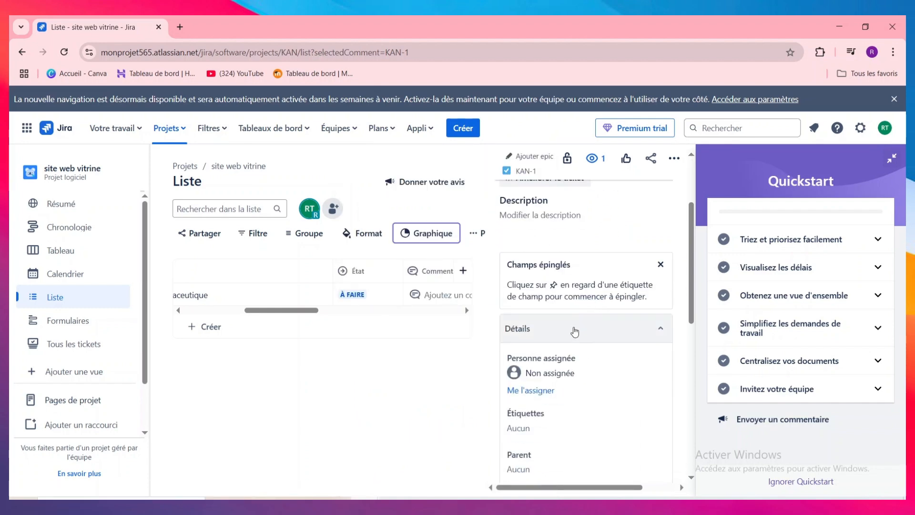
{"action": "left_click", "coordinate": [579, 373]}
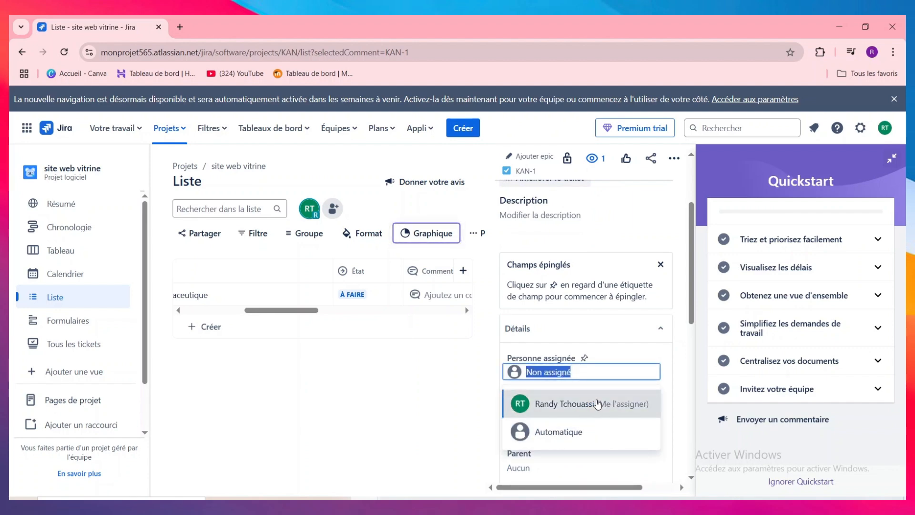
{"action": "left_click", "coordinate": [598, 404]}
- Try to add the new label "a faire" to the ticket
{"action": "scroll", "coordinate": [588, 286], "scroll_direction": "down", "scroll_amount": 3}
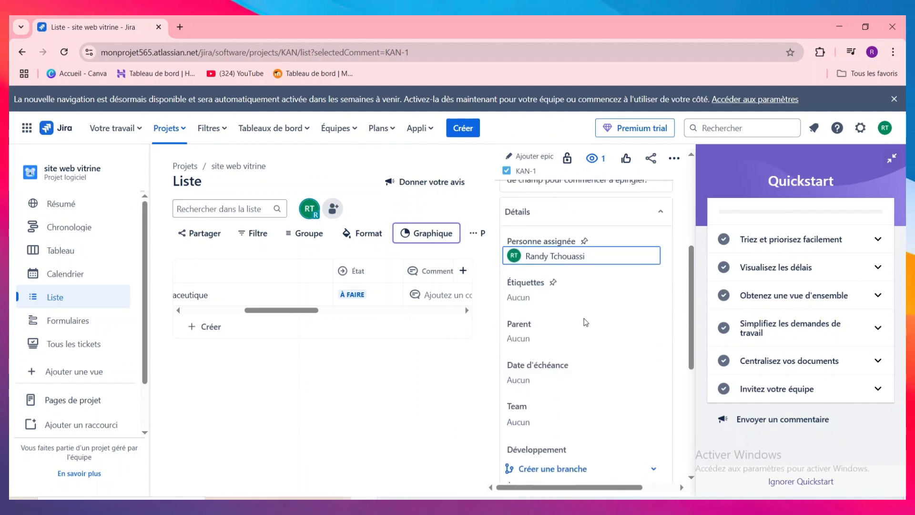
{"action": "left_click", "coordinate": [555, 296]}
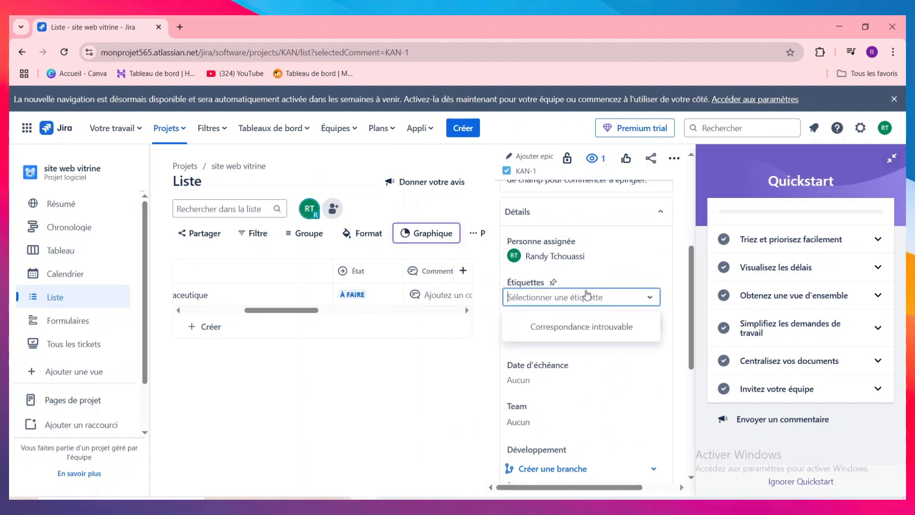
{"action": "type", "text": "a faire"}
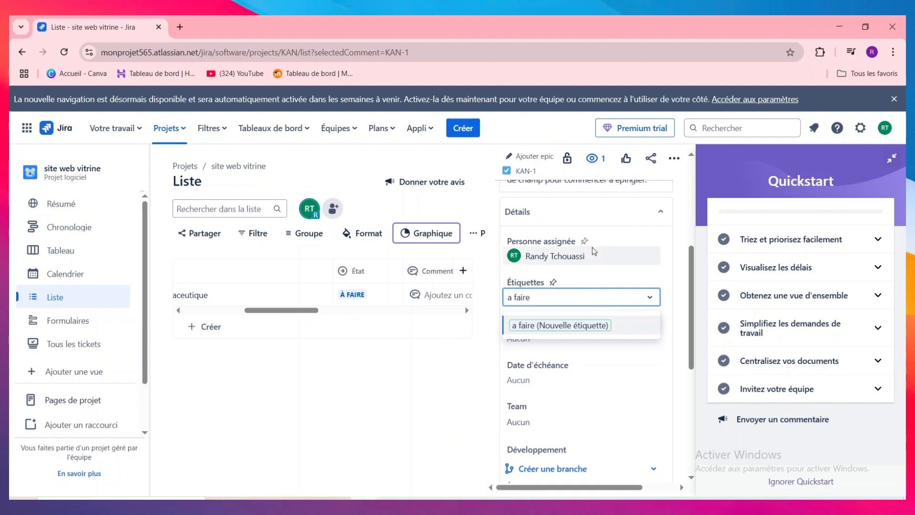
{"action": "left_click", "coordinate": [603, 328]}
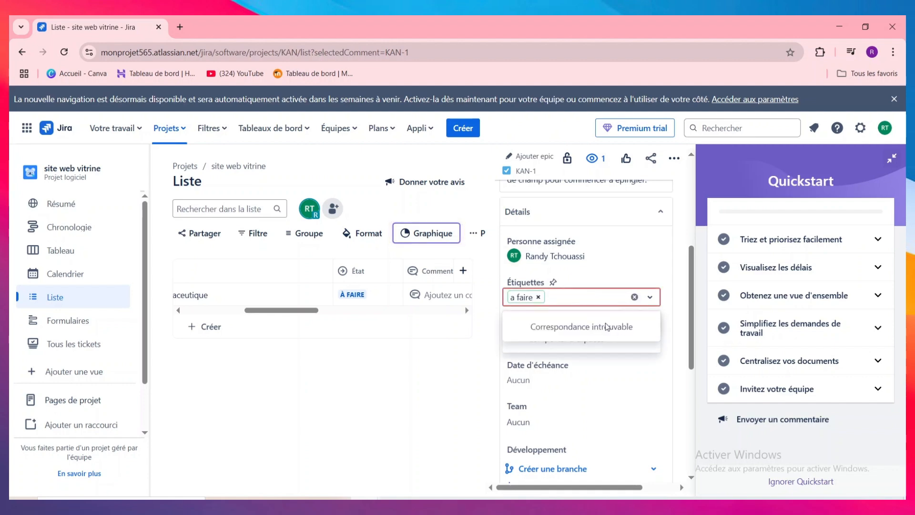
{"action": "left_click", "coordinate": [631, 344]}
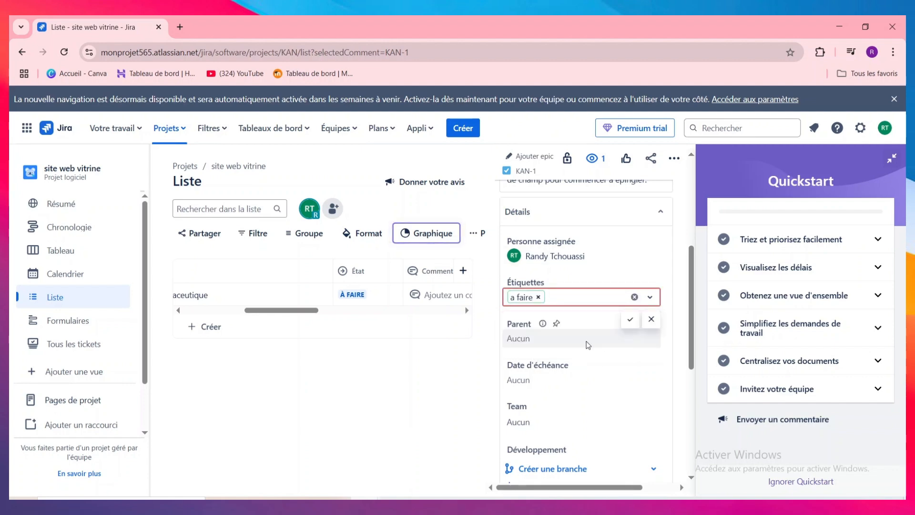
- Set the ticket's due date to 05/05/2025
{"action": "scroll", "coordinate": [604, 329], "scroll_direction": "down", "scroll_amount": 1}
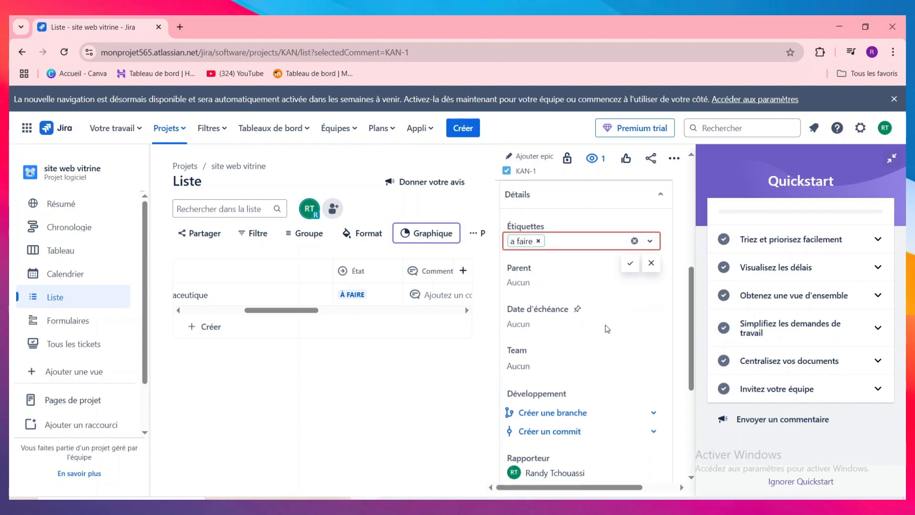
{"action": "left_click", "coordinate": [557, 320]}
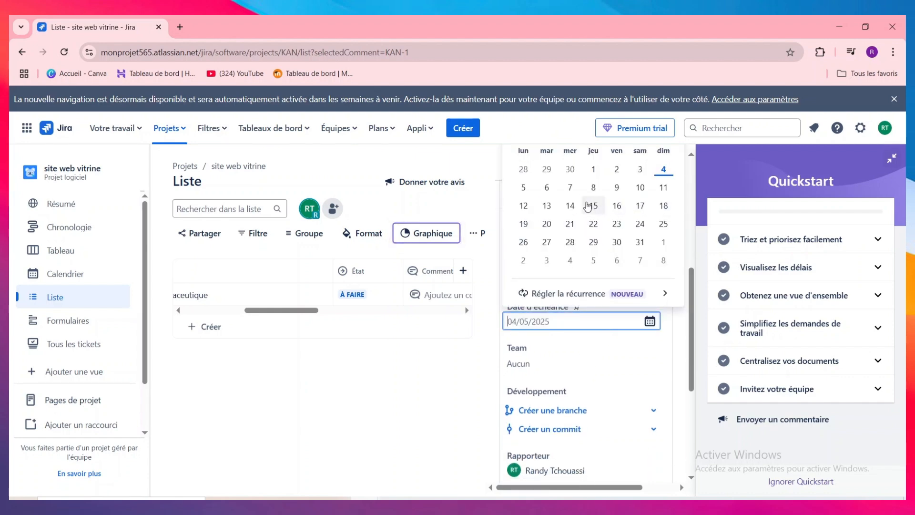
{"action": "left_click", "coordinate": [570, 205]}
{"action": "left_click", "coordinate": [558, 319]}
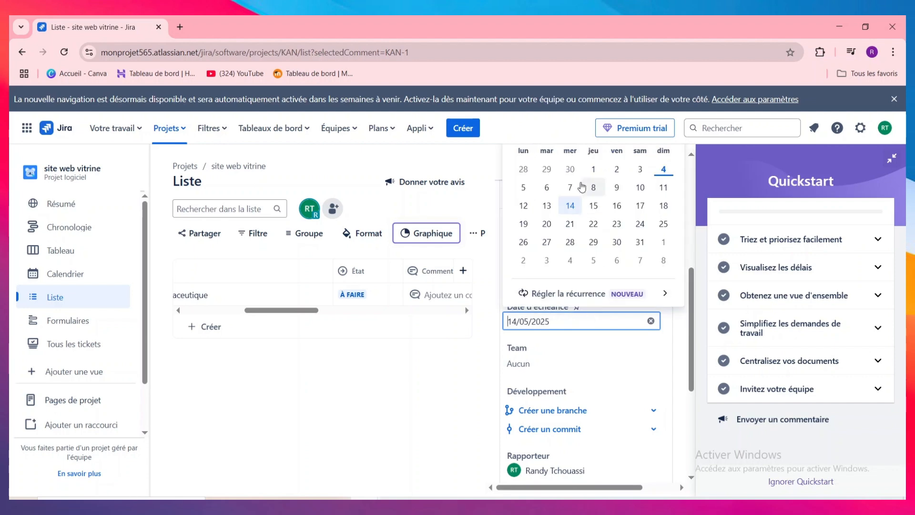
{"action": "left_click", "coordinate": [523, 187]}
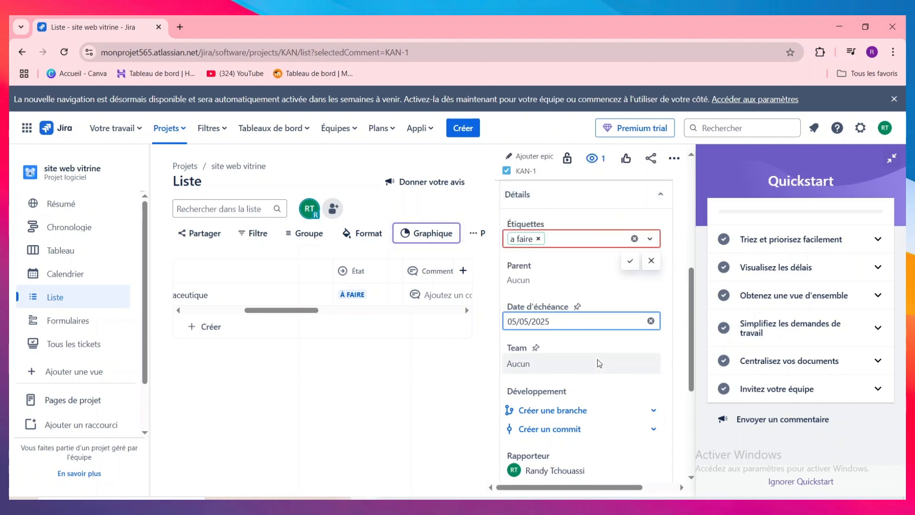
- Look over the ticket's remaining details and further options, the list's columns, and the inline entry for a new ticket
{"action": "scroll", "coordinate": [598, 365], "scroll_direction": "down", "scroll_amount": 1}
{"action": "scroll", "coordinate": [581, 300], "scroll_direction": "down", "scroll_amount": 4}
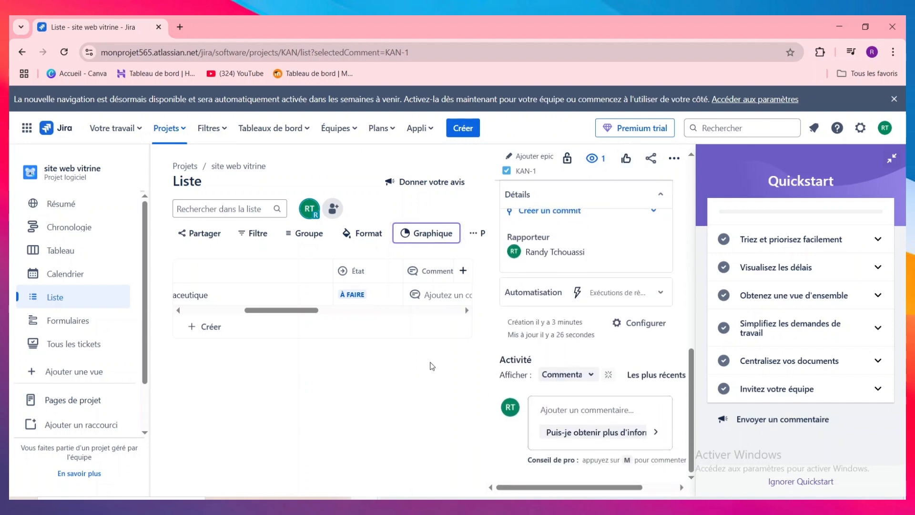
{"action": "left_click", "coordinate": [681, 160]}
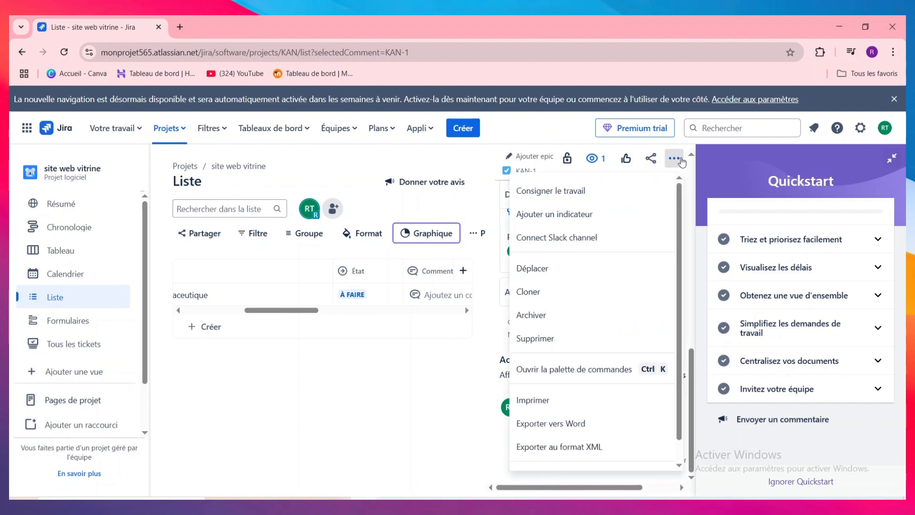
{"action": "left_click", "coordinate": [380, 310]}
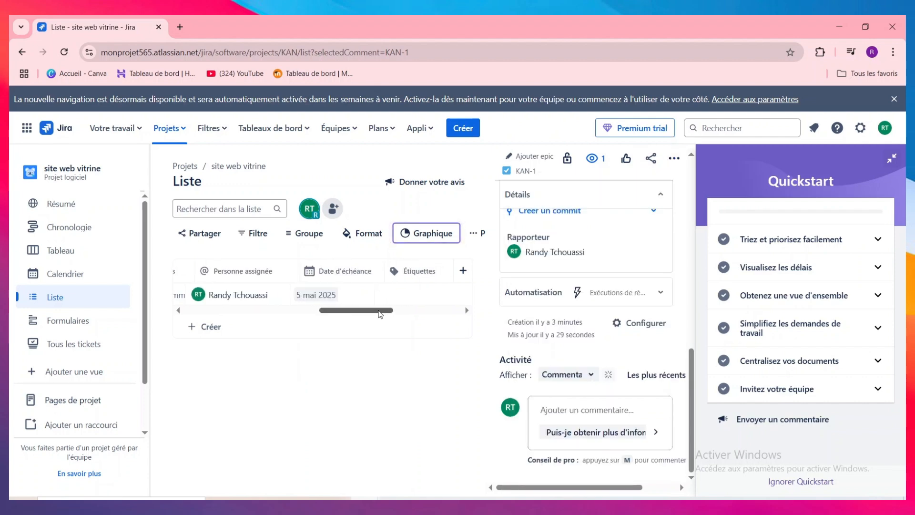
{"action": "left_click_drag", "start_coordinate": [379, 313], "coordinate": [276, 317]}
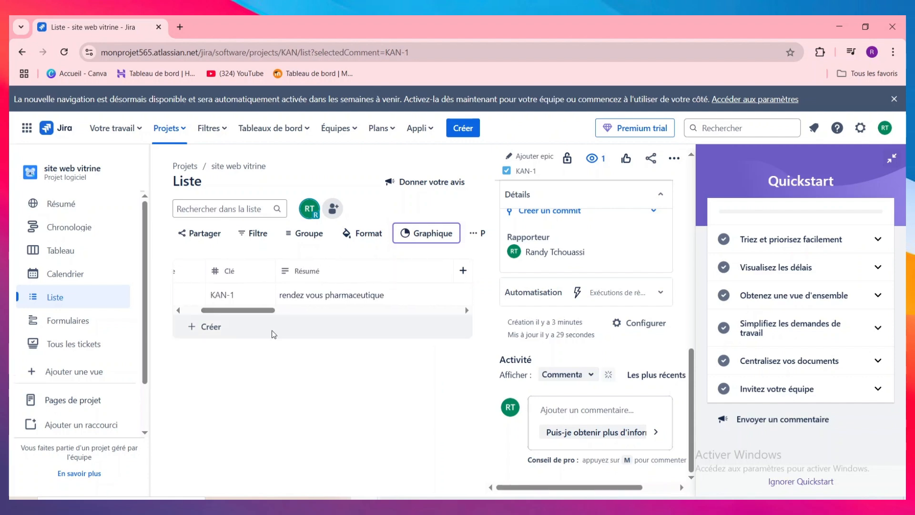
{"action": "left_click", "coordinate": [209, 333]}
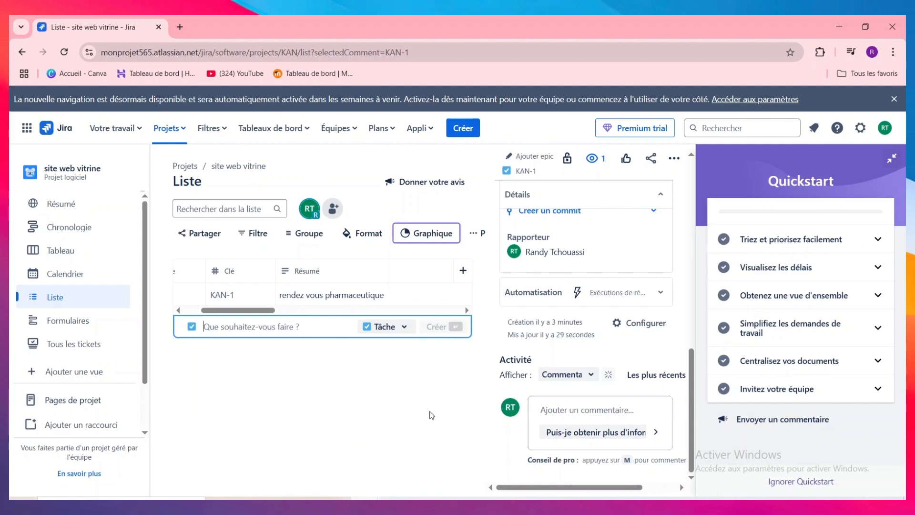
{"action": "left_click", "coordinate": [294, 421]}
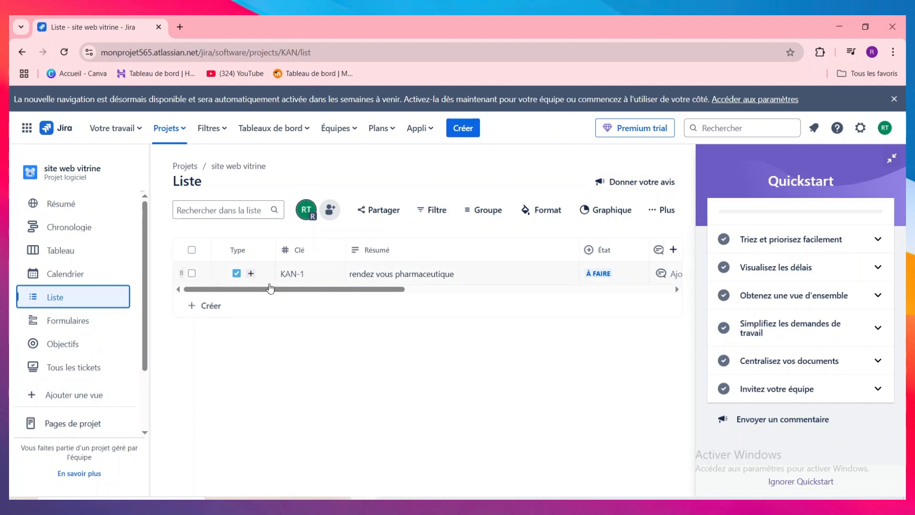
- Open the project's Tableau view and rename the board as "My social network space"
{"action": "left_click", "coordinate": [66, 251]}
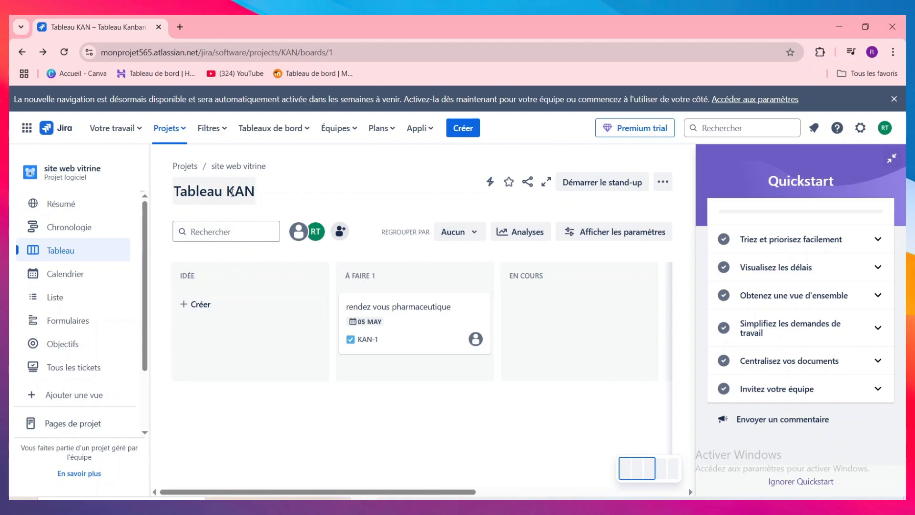
{"action": "left_click", "coordinate": [266, 193]}
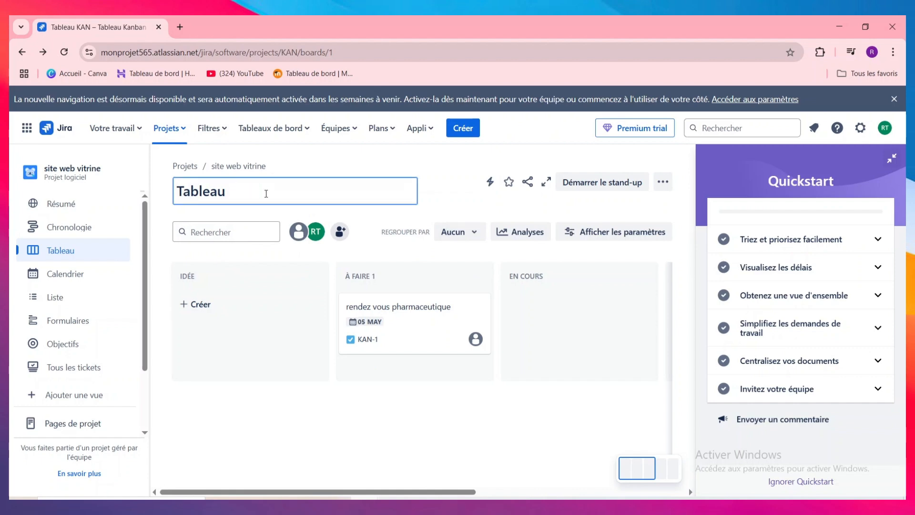
{"action": "key", "text": "BackSpace"}
{"action": "key", "text": "BackSpace"}
{"action": "key", "text": "BackSpace"}
{"action": "key", "text": "BackSpace"}
{"action": "key", "text": "BackSpace"}
{"action": "key", "text": "BackSpace"}
{"action": "key", "text": "BackSpace"}
{"action": "type", "text": "my so"}
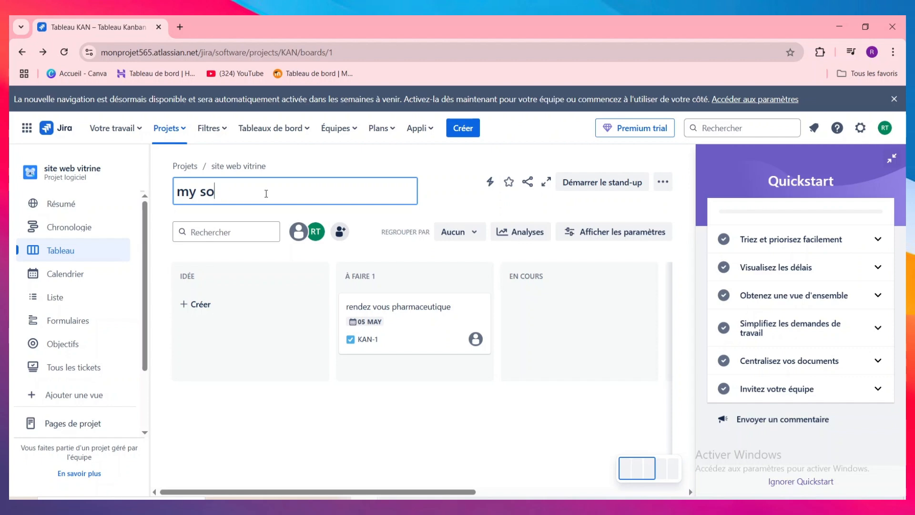
{"action": "type", "text": "vial network space"}
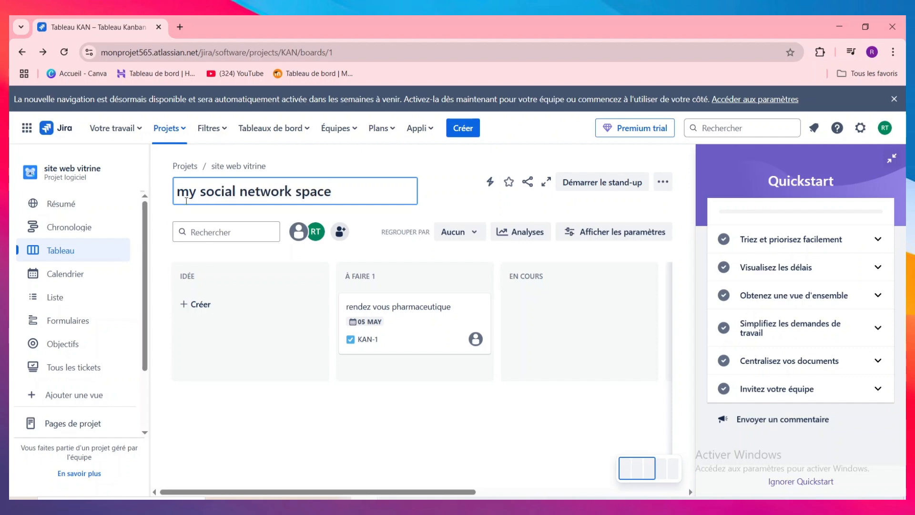
{"action": "key", "text": "BackSpace"}
{"action": "type", "text": "M"}
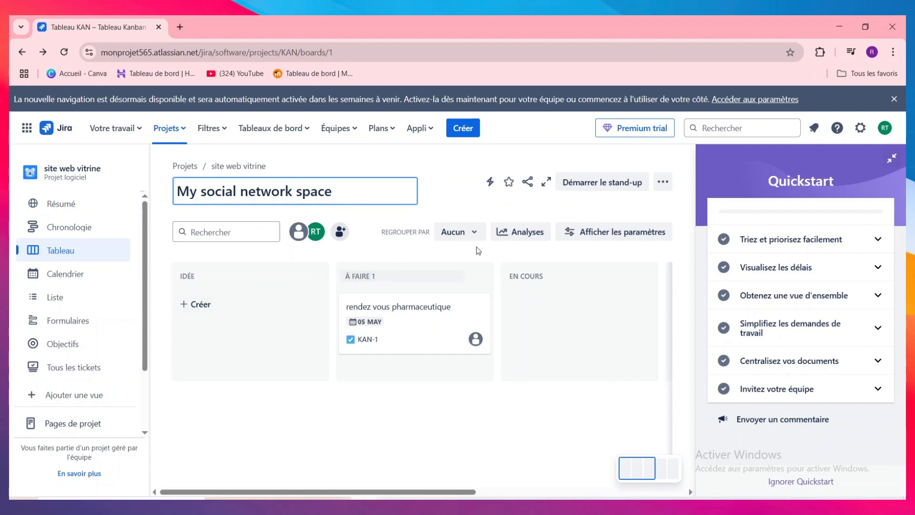
{"action": "left_click", "coordinate": [269, 284]}
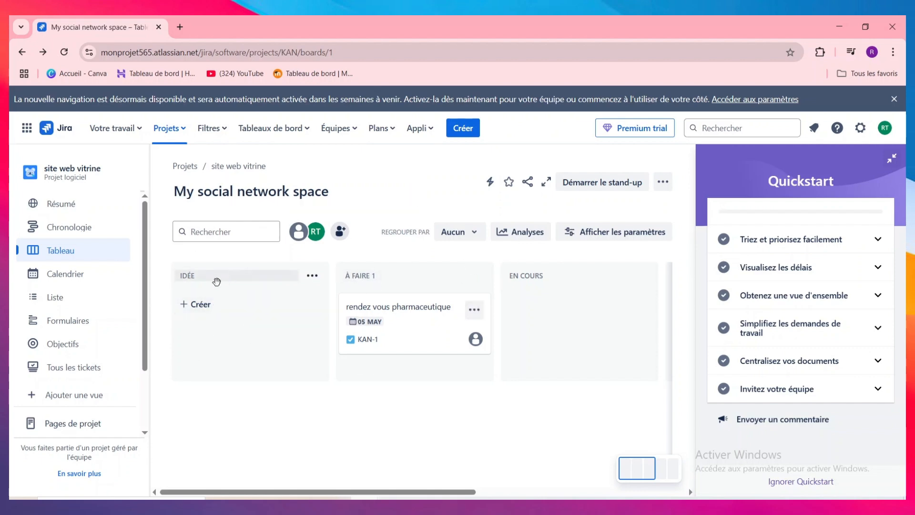
- Rename the board's Idée column as "banque a idee"
{"action": "left_click", "coordinate": [202, 276]}
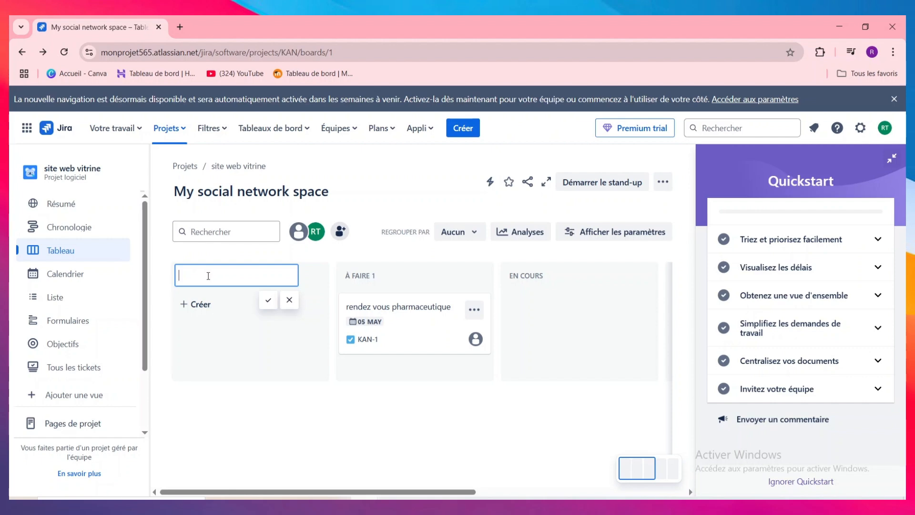
{"action": "type", "text": "banque a idee"}
{"action": "key", "text": "Return"}
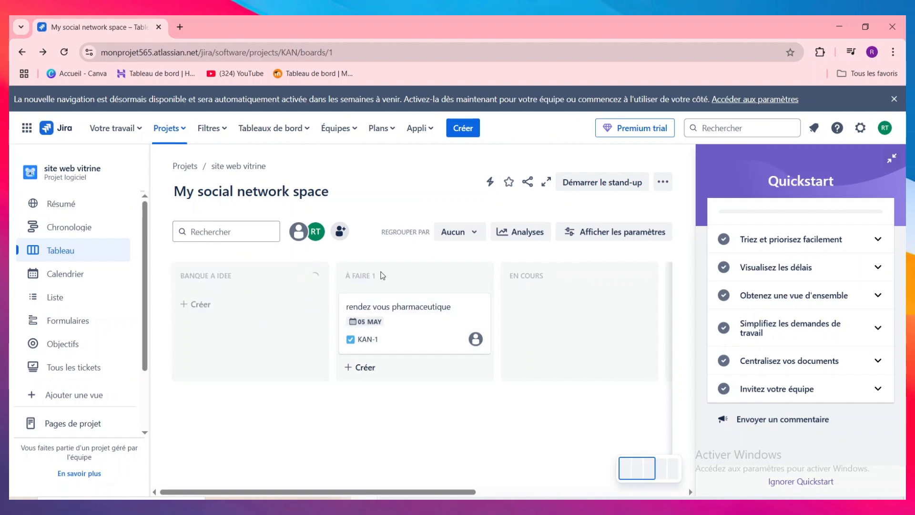
{"action": "left_click", "coordinate": [384, 276]}
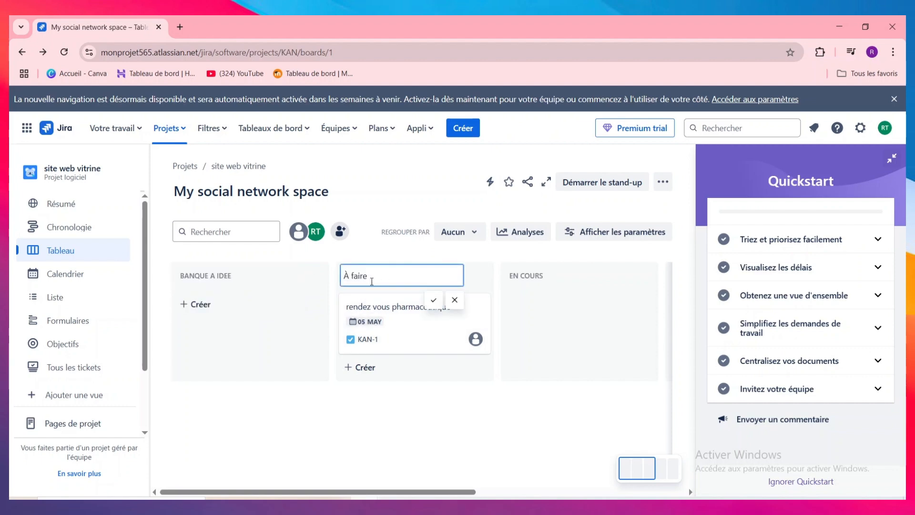
{"action": "left_click", "coordinate": [435, 416]}
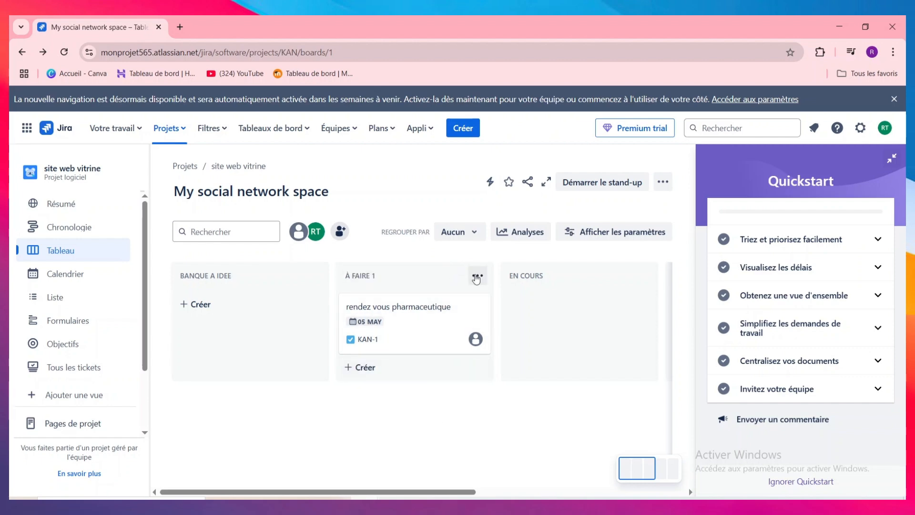
- Delete the À faire column from the board
{"action": "left_click", "coordinate": [476, 279]}
{"action": "left_click", "coordinate": [405, 413]}
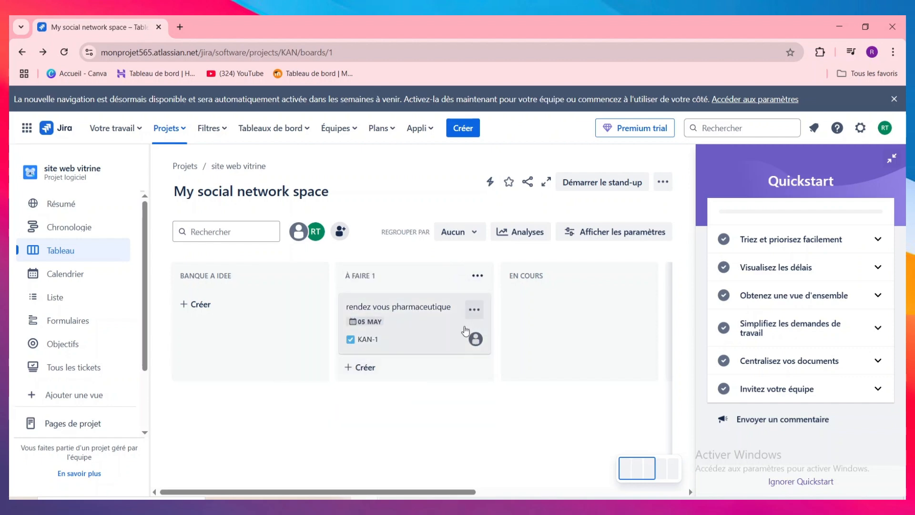
{"action": "left_click", "coordinate": [478, 275]}
{"action": "left_click", "coordinate": [448, 314]}
{"action": "left_click", "coordinate": [592, 307]}
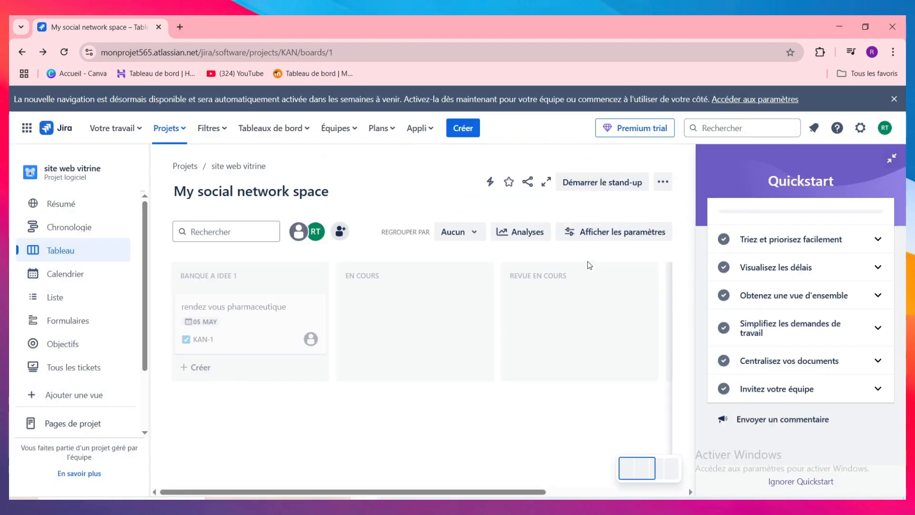
- Rename the board's En cours column as "Parcourir les reseau"
{"action": "left_click", "coordinate": [386, 276]}
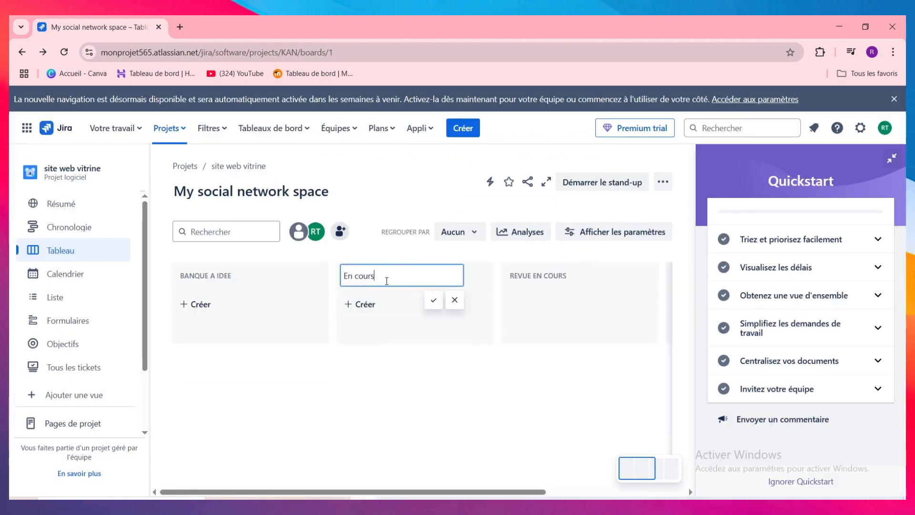
{"action": "double_click", "coordinate": [410, 271]}
{"action": "key", "text": "BackSpace"}
{"action": "key", "text": "BackSpace"}
{"action": "key", "text": "BackSpace"}
{"action": "key", "text": "BackSpace"}
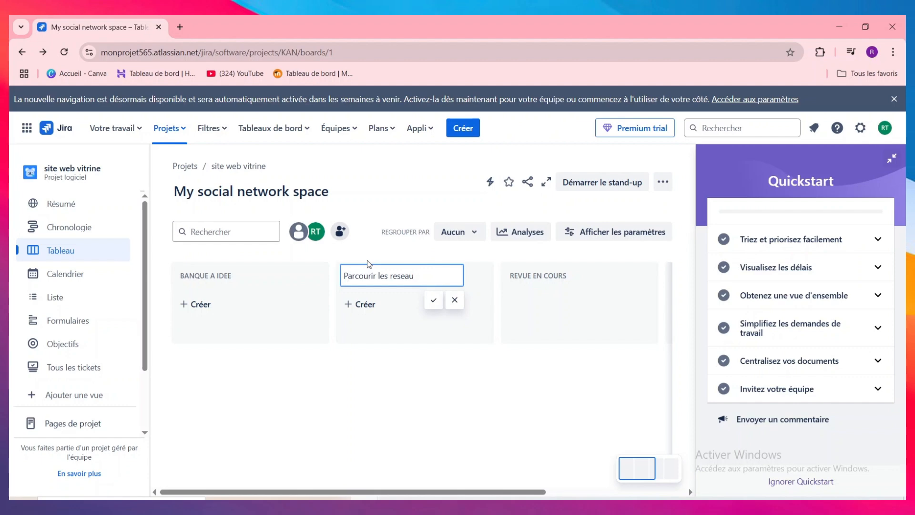
{"action": "left_click", "coordinate": [533, 275]}
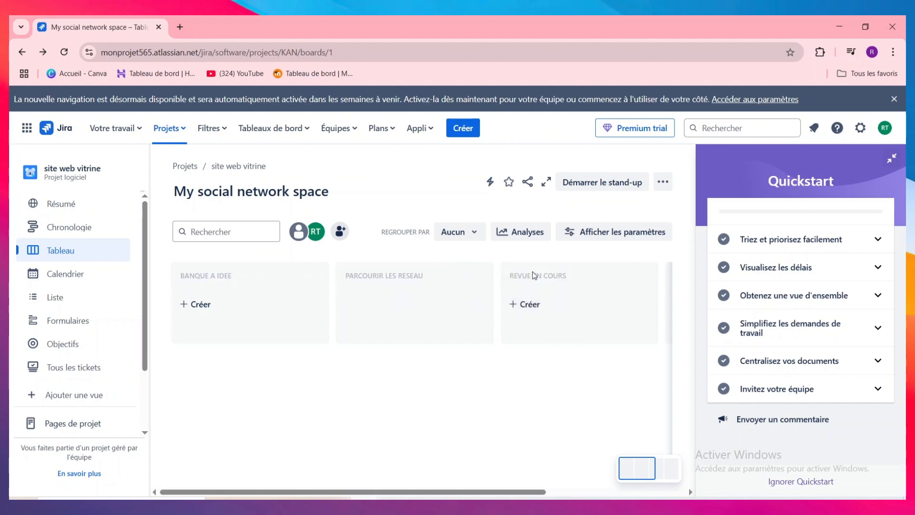
- Rename the board's Revue en cours column as "filmer le contenue"
{"action": "left_click", "coordinate": [571, 276]}
{"action": "type", "text": "fil"}
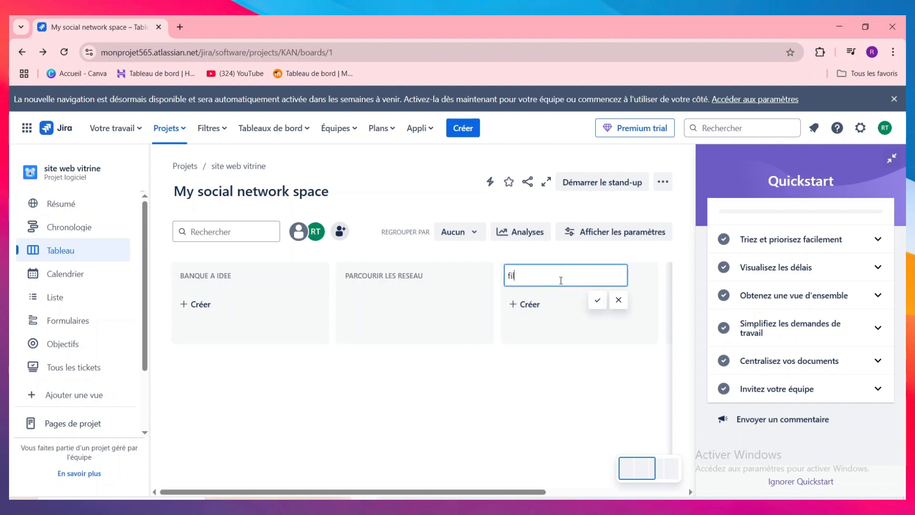
{"action": "type", "text": "mer le contenue"}
- Rename the board's Terminé column as "montage video"
{"action": "left_click_drag", "start_coordinate": [501, 493], "coordinate": [575, 478]}
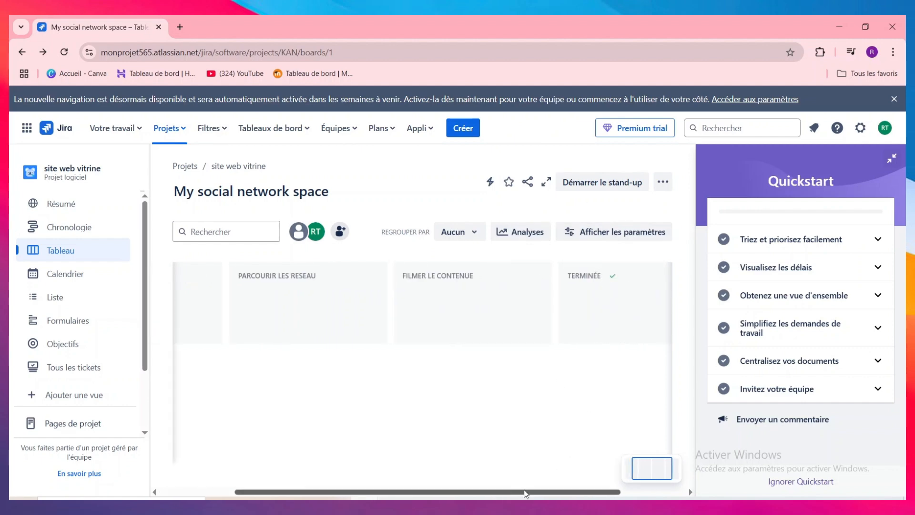
{"action": "left_click_drag", "start_coordinate": [523, 494], "coordinate": [564, 471]}
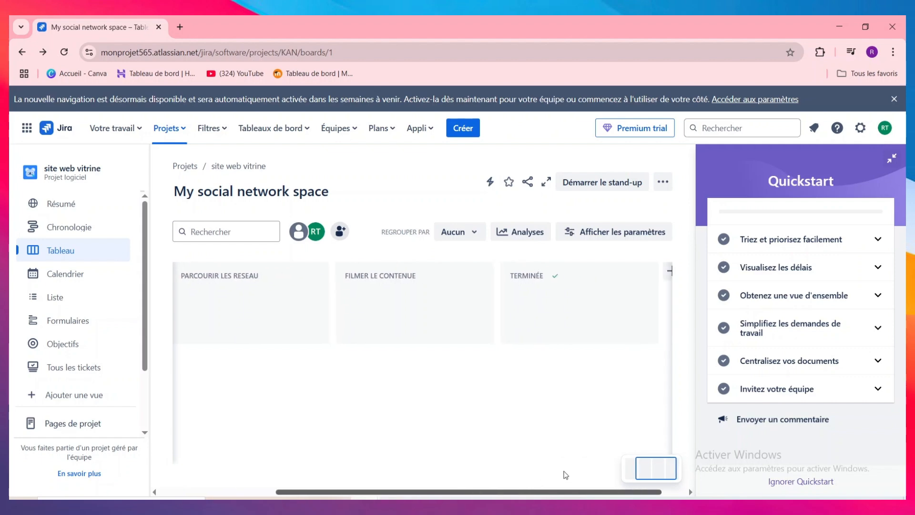
{"action": "left_click", "coordinate": [564, 281]}
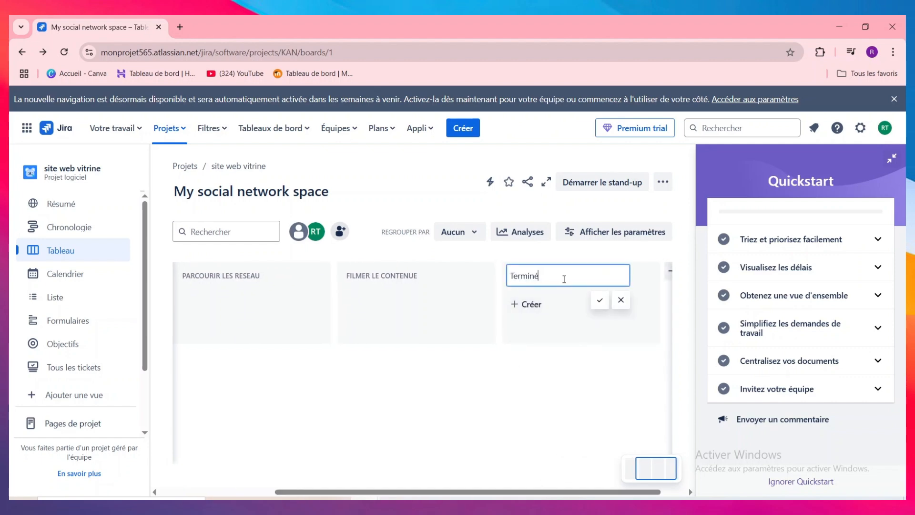
{"action": "key", "text": "BackSpace"}
{"action": "type", "text": "montage video"}
{"action": "key", "text": "Return"}
- Add a new column named "poster la video" after the montage video column
{"action": "type", "text": "p"}
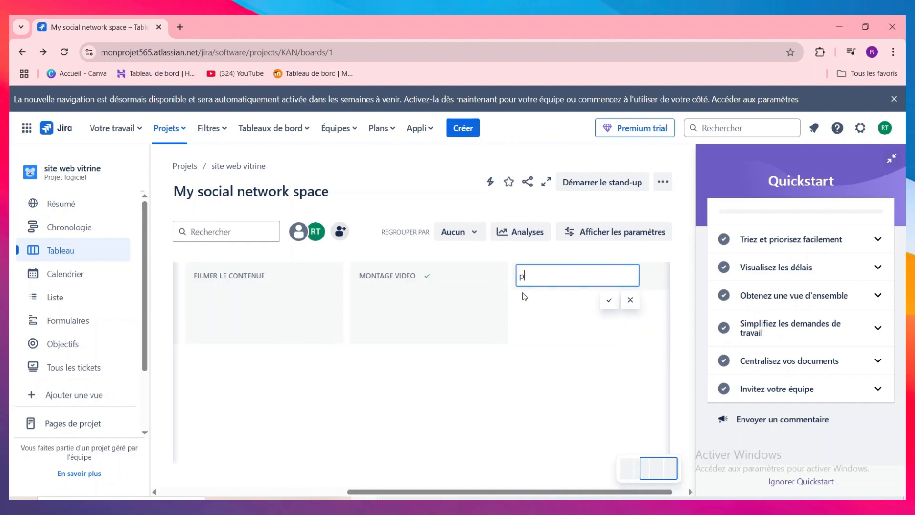
{"action": "type", "text": "oster la video"}
{"action": "left_click", "coordinate": [576, 431]}
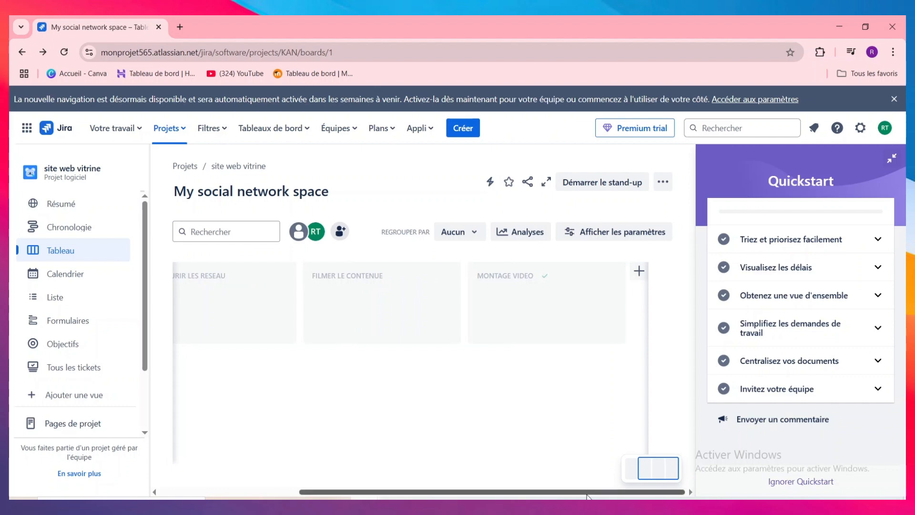
- Create a ticket of type Tâche titled "creer des thumbnail facile" in the banque a idee column
{"action": "left_click_drag", "start_coordinate": [590, 492], "coordinate": [358, 477]}
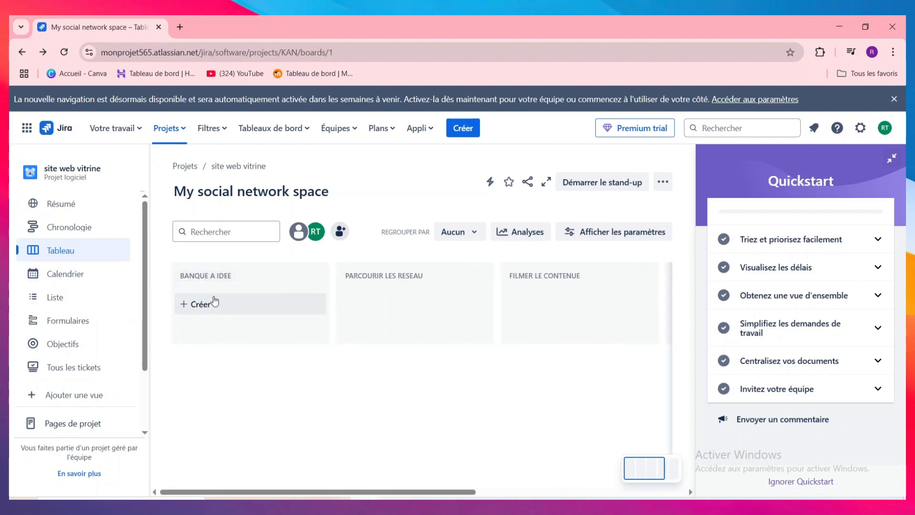
{"action": "left_click", "coordinate": [214, 305]}
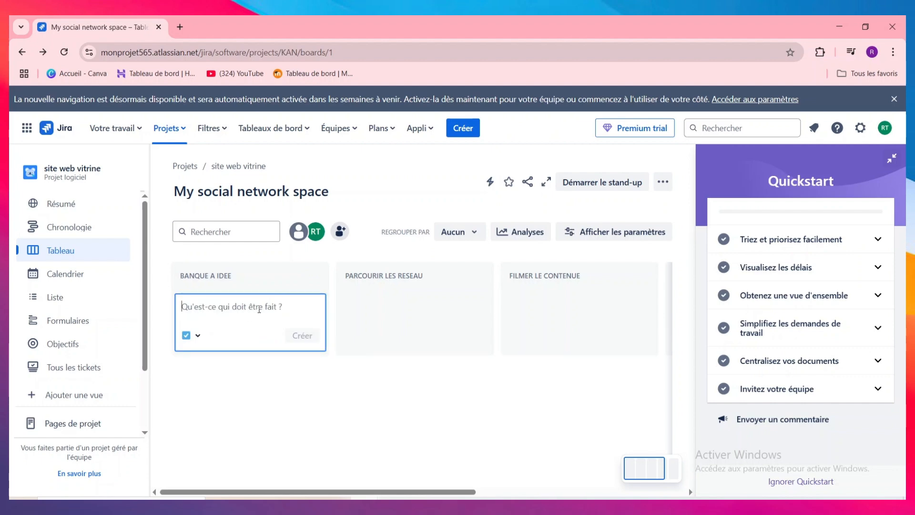
{"action": "left_click", "coordinate": [197, 335]}
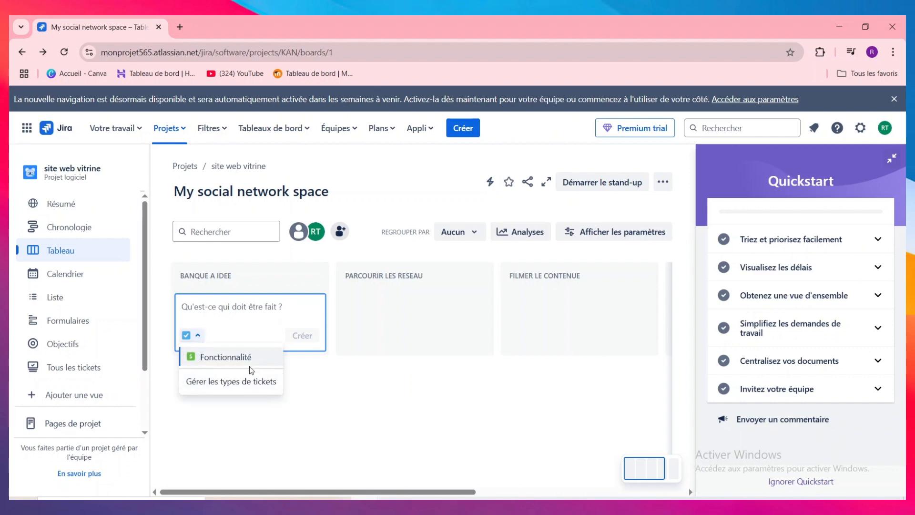
{"action": "left_click", "coordinate": [217, 333]}
{"action": "left_click", "coordinate": [197, 336]}
{"action": "left_click", "coordinate": [216, 357]}
{"action": "left_click", "coordinate": [197, 335]}
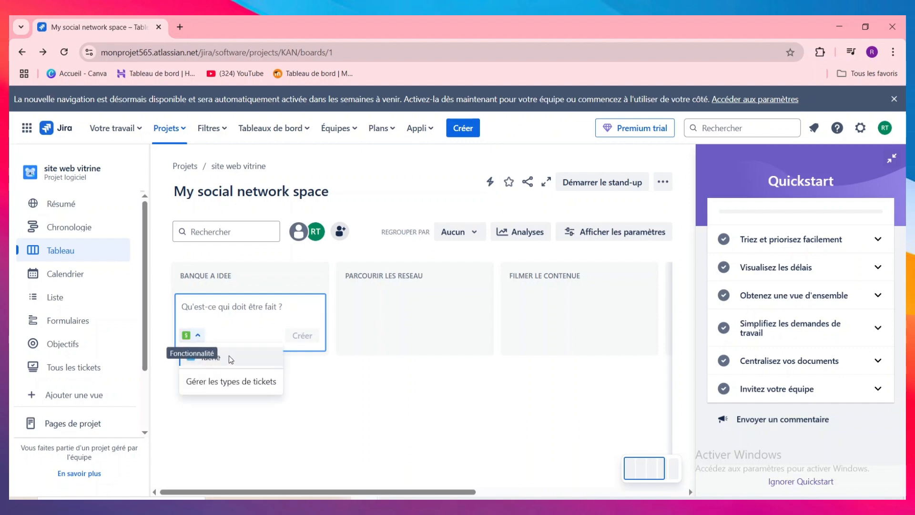
{"action": "left_click", "coordinate": [229, 356]}
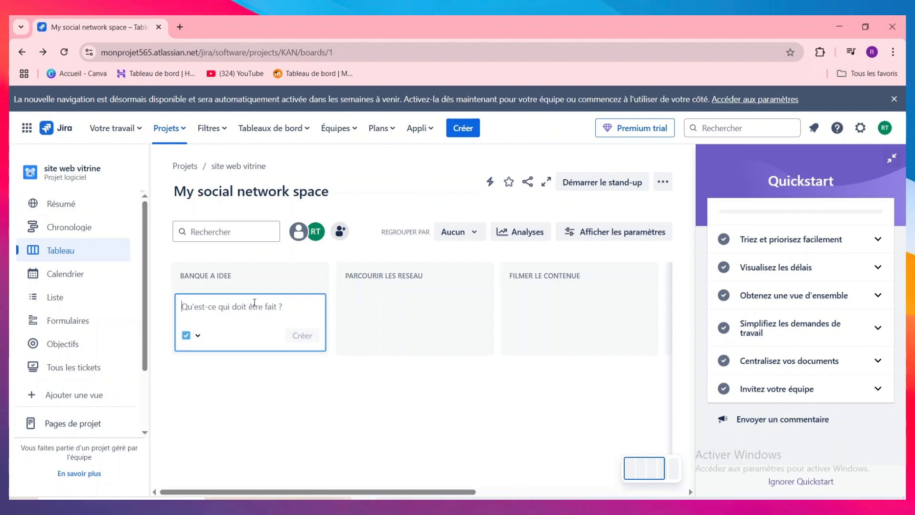
{"action": "type", "text": "creer des thumbnail facile"}
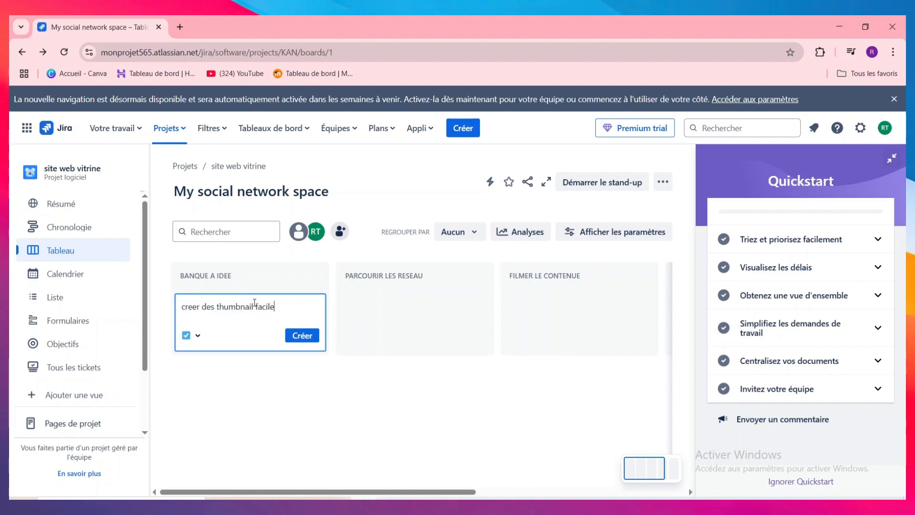
{"action": "left_click", "coordinate": [296, 336]}
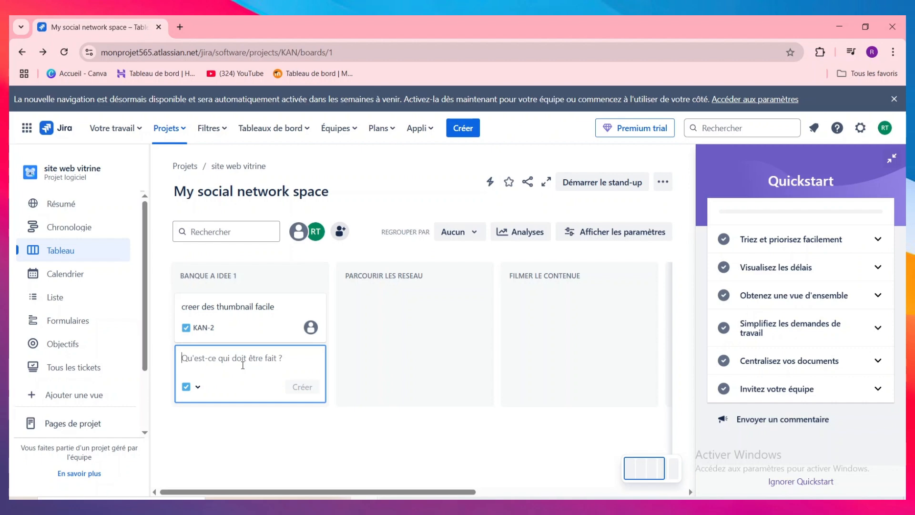
- Create a second ticket titled "comment vivre en soiciete" in the banque a idee column
{"action": "type", "text": "comment vivre"}
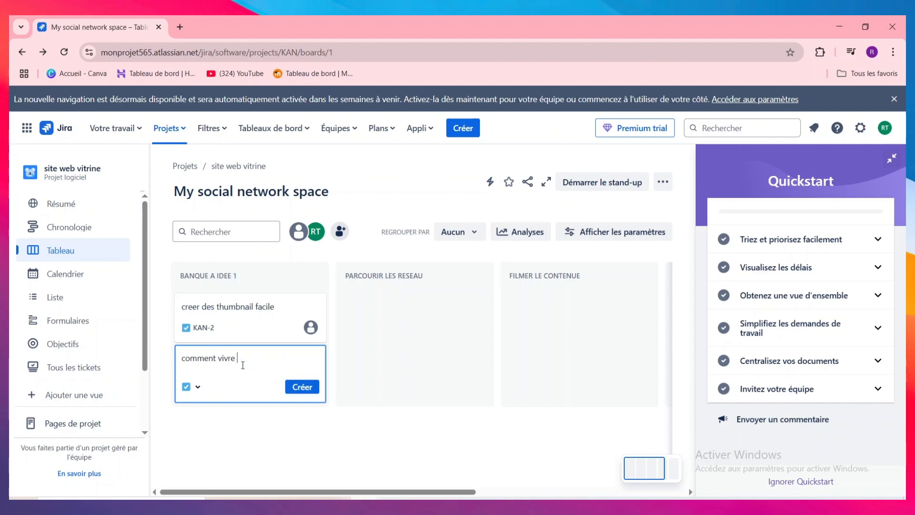
{"action": "type", "text": " en soiciete"}
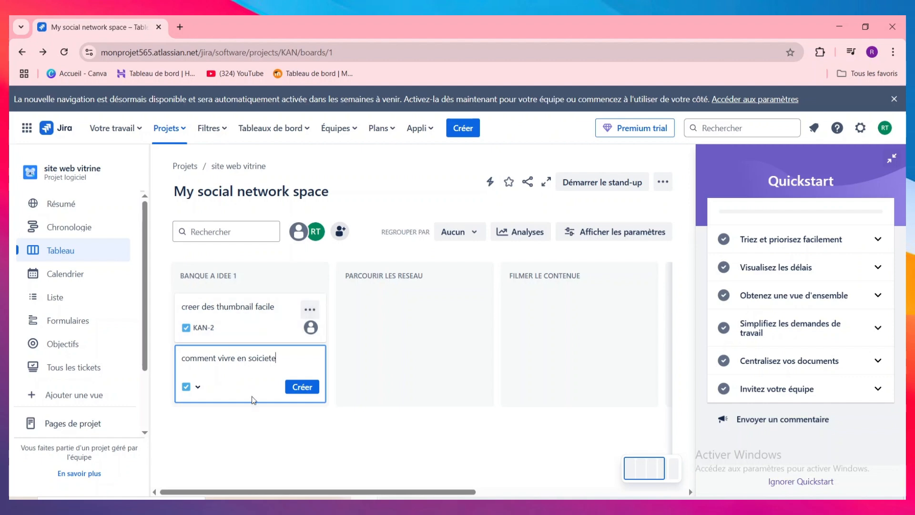
{"action": "left_click", "coordinate": [303, 387]}
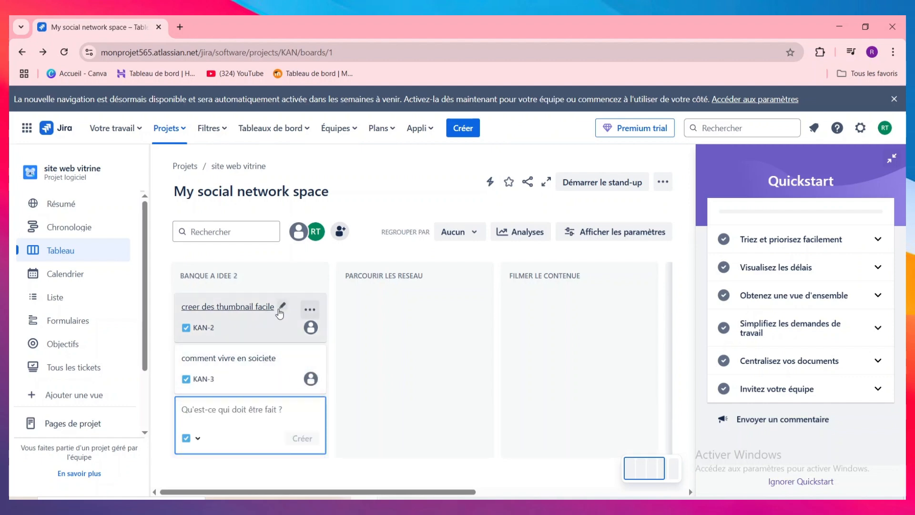
- Open the ticket "creer des thumbnail facile" and look through its description, detail fields and activity section
{"action": "left_click", "coordinate": [282, 305]}
{"action": "left_click", "coordinate": [289, 335]}
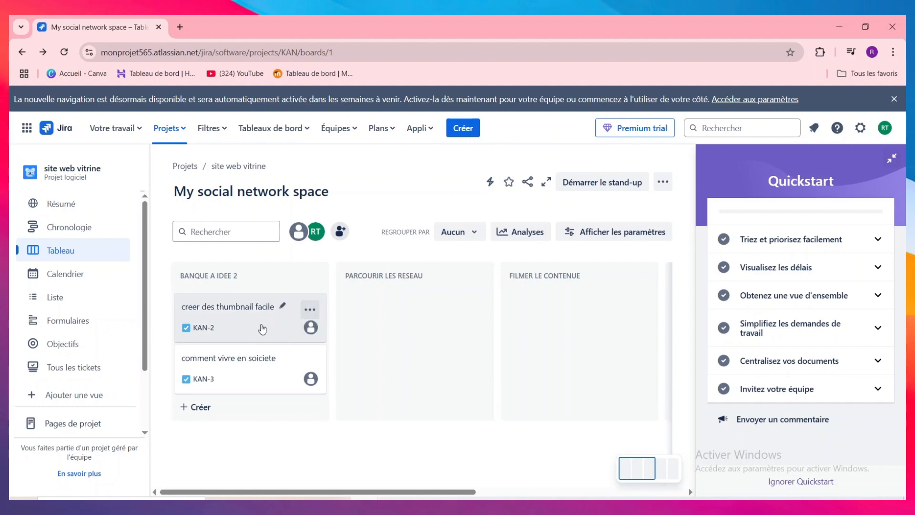
{"action": "left_click", "coordinate": [262, 329]}
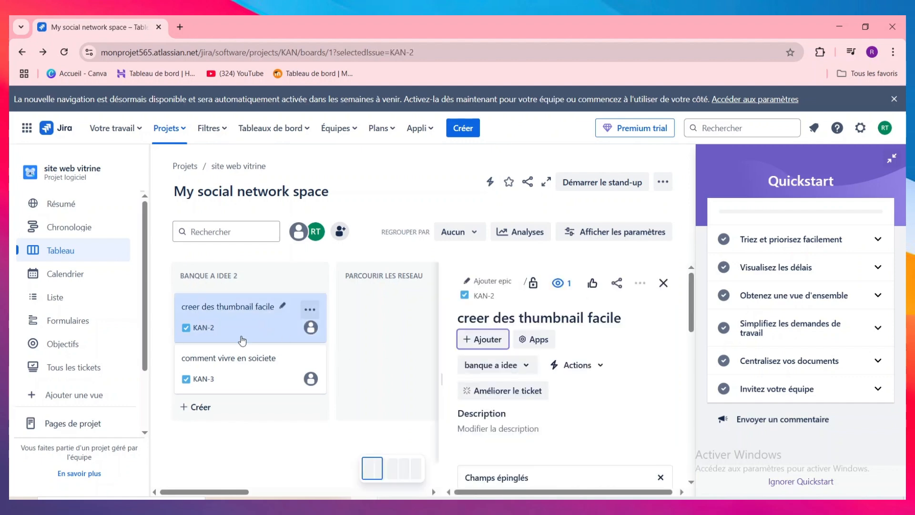
{"action": "scroll", "coordinate": [576, 403], "scroll_direction": "down", "scroll_amount": 2}
{"action": "scroll", "coordinate": [576, 403], "scroll_direction": "down", "scroll_amount": 5}
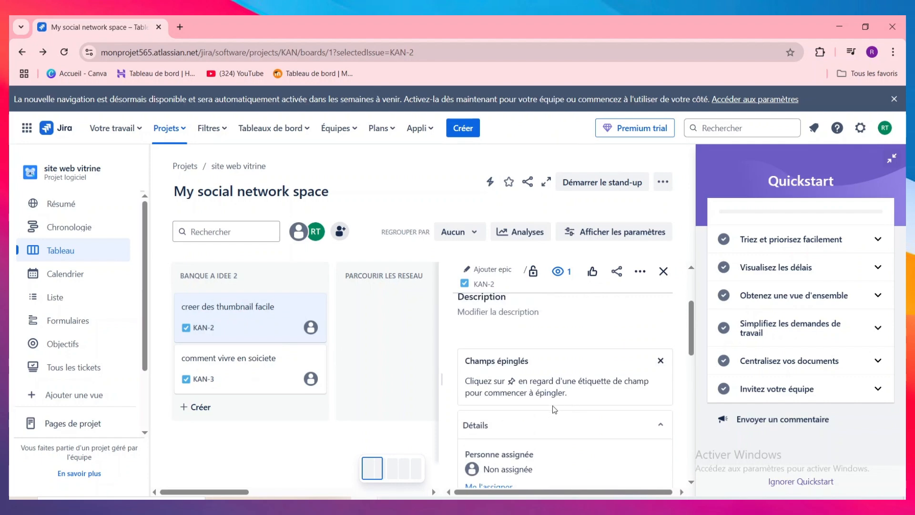
{"action": "scroll", "coordinate": [553, 406], "scroll_direction": "up", "scroll_amount": 8}
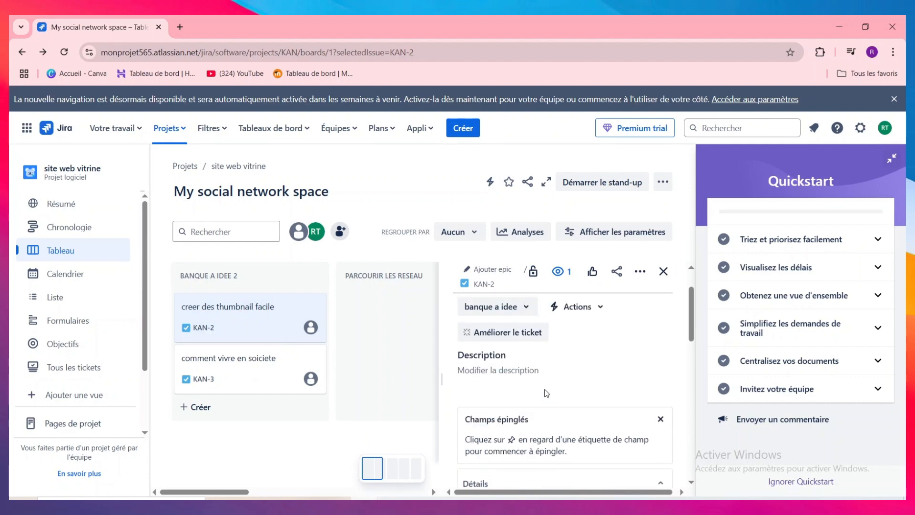
{"action": "scroll", "coordinate": [550, 384], "scroll_direction": "down", "scroll_amount": 3}
{"action": "scroll", "coordinate": [550, 384], "scroll_direction": "down", "scroll_amount": 5}
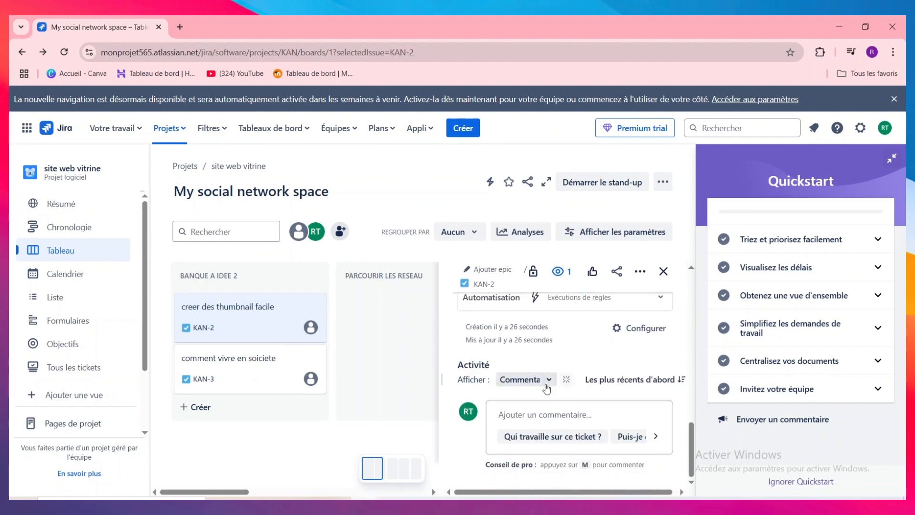
{"action": "scroll", "coordinate": [508, 405], "scroll_direction": "up", "scroll_amount": 4}
{"action": "scroll", "coordinate": [508, 405], "scroll_direction": "up", "scroll_amount": 4}
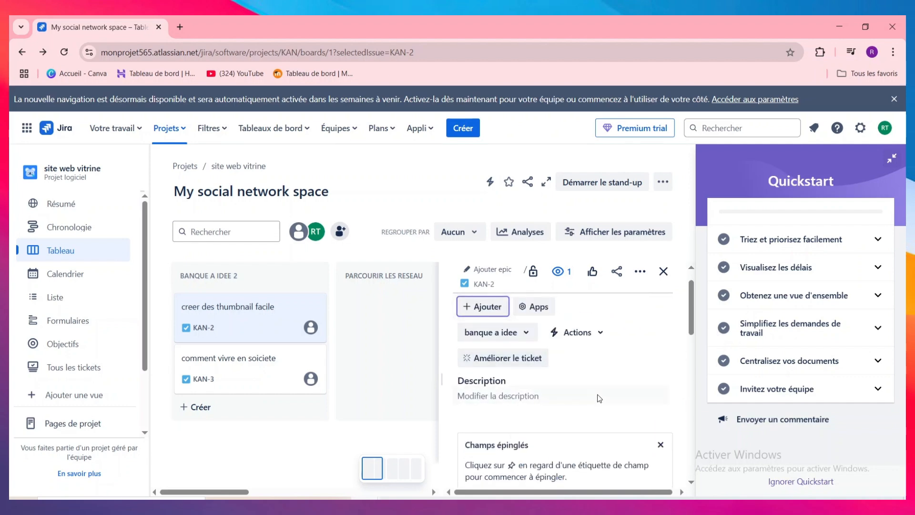
- Open the ticket's description for editing, look over its formatting options and the detail fields, and close the ticket
{"action": "left_click", "coordinate": [548, 399]}
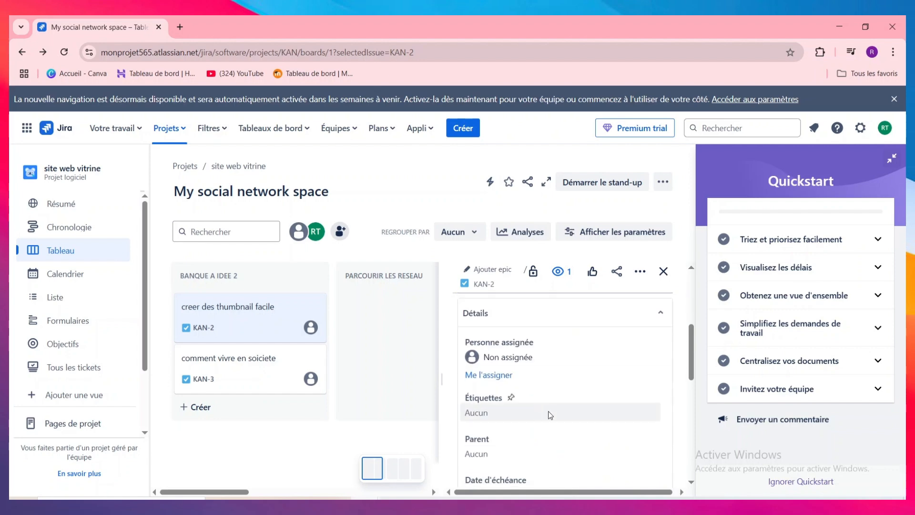
{"action": "scroll", "coordinate": [620, 372], "scroll_direction": "up", "scroll_amount": 2}
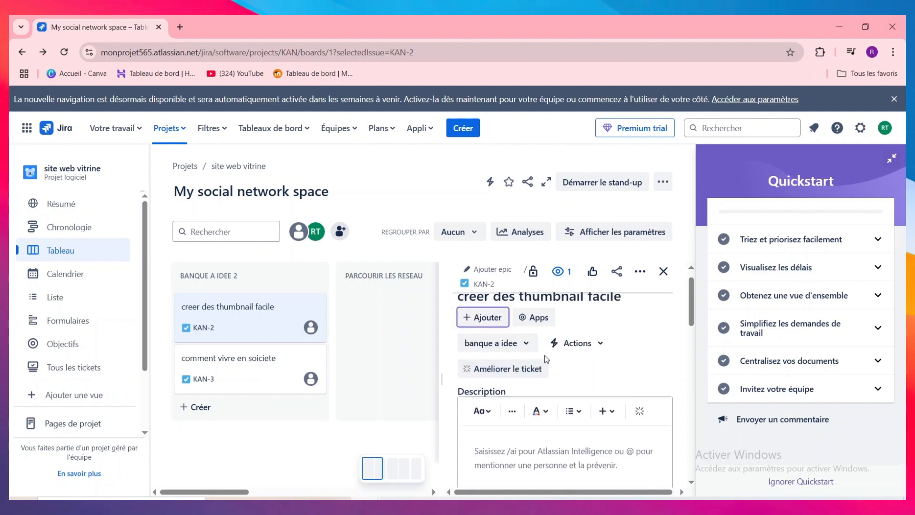
{"action": "scroll", "coordinate": [668, 363], "scroll_direction": "down", "scroll_amount": 1}
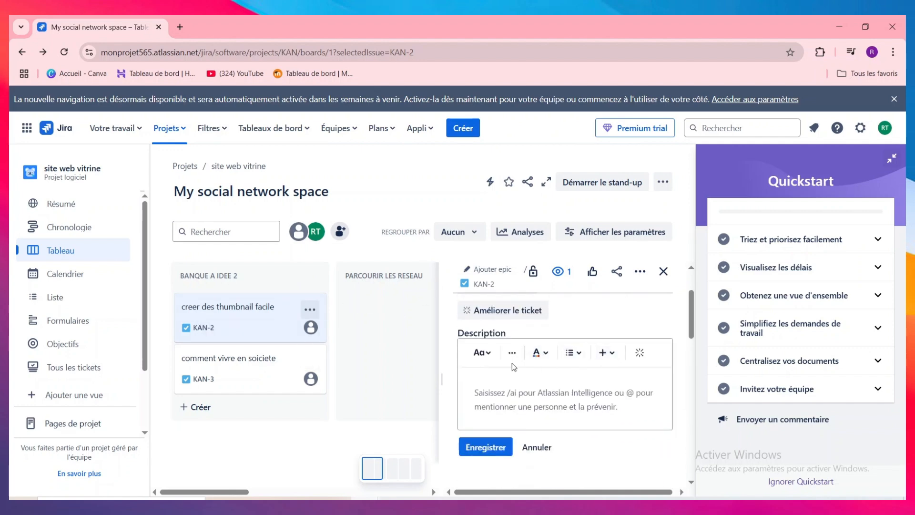
{"action": "scroll", "coordinate": [525, 386], "scroll_direction": "down", "scroll_amount": 8}
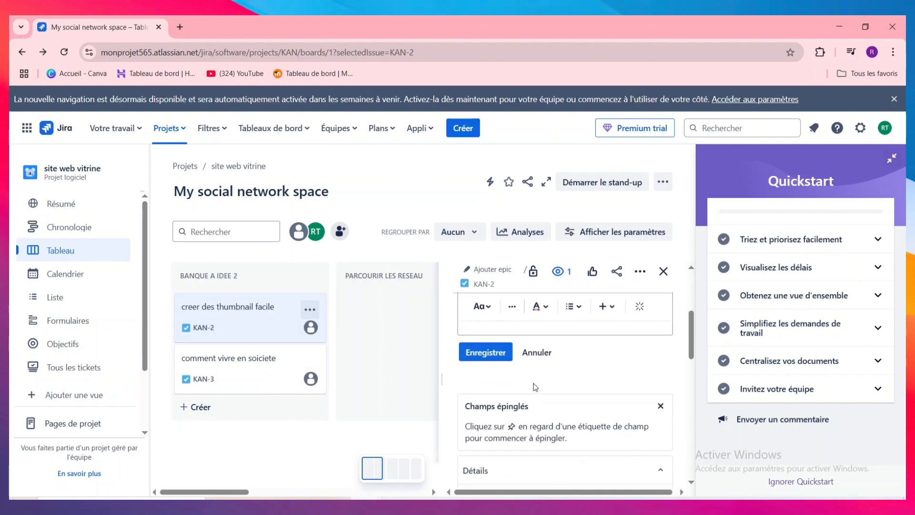
{"action": "scroll", "coordinate": [533, 388], "scroll_direction": "down", "scroll_amount": 2}
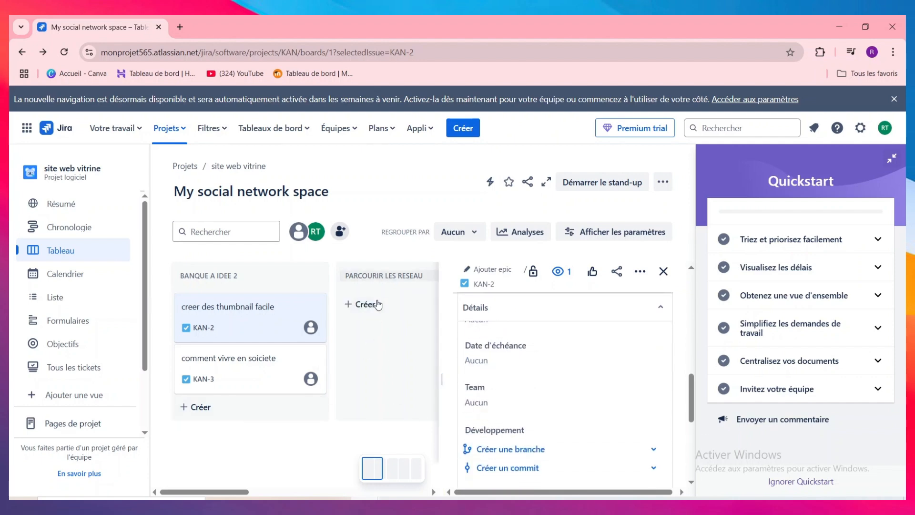
{"action": "left_click", "coordinate": [661, 270]}
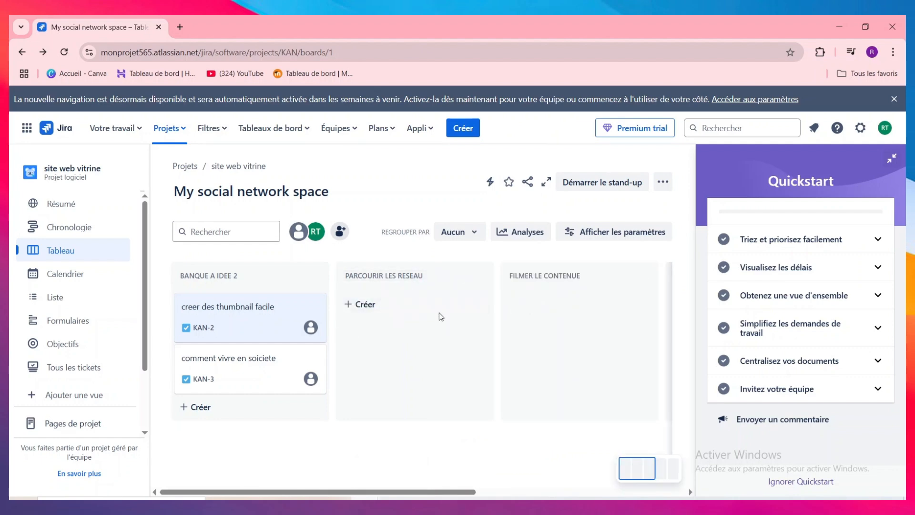
- Open the inline new-ticket entry in the filmer le contenue column and in the poster la video column
{"action": "left_click_drag", "start_coordinate": [370, 492], "coordinate": [462, 492]}
{"action": "left_click", "coordinate": [398, 305]}
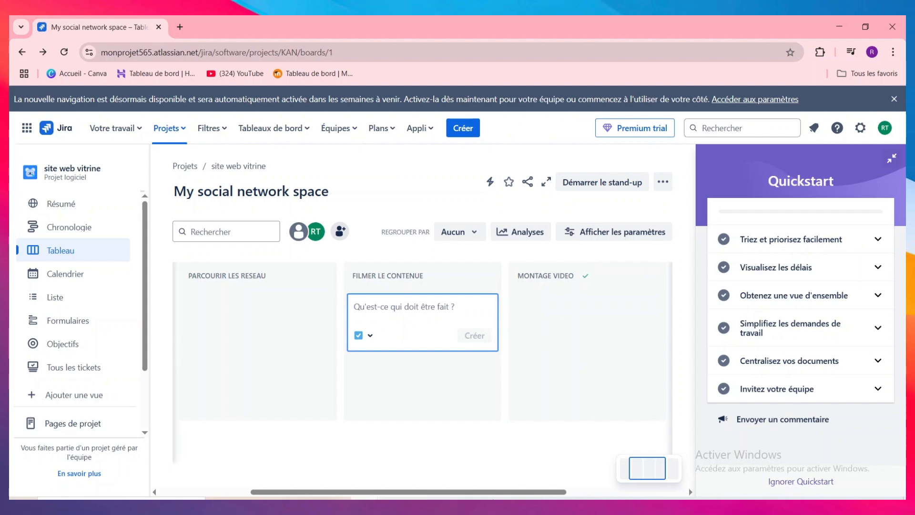
{"action": "left_click_drag", "start_coordinate": [505, 493], "coordinate": [598, 494]}
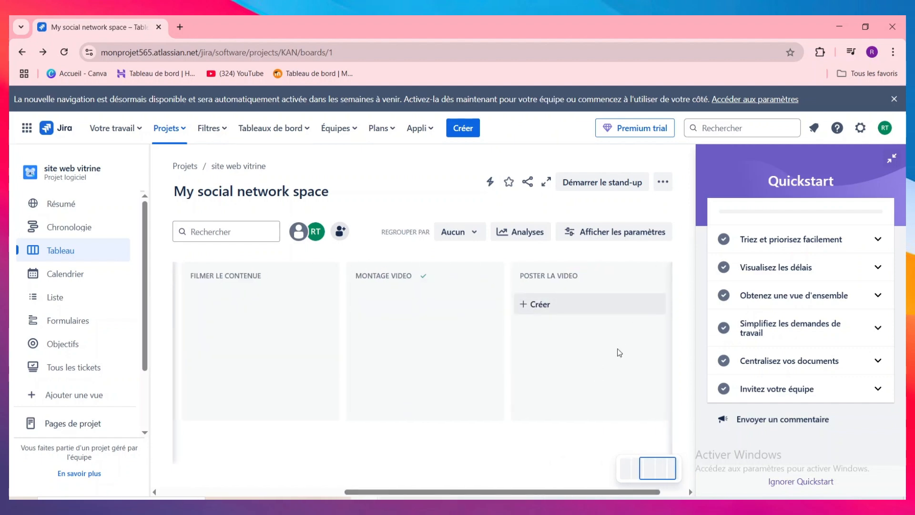
{"action": "left_click", "coordinate": [561, 304]}
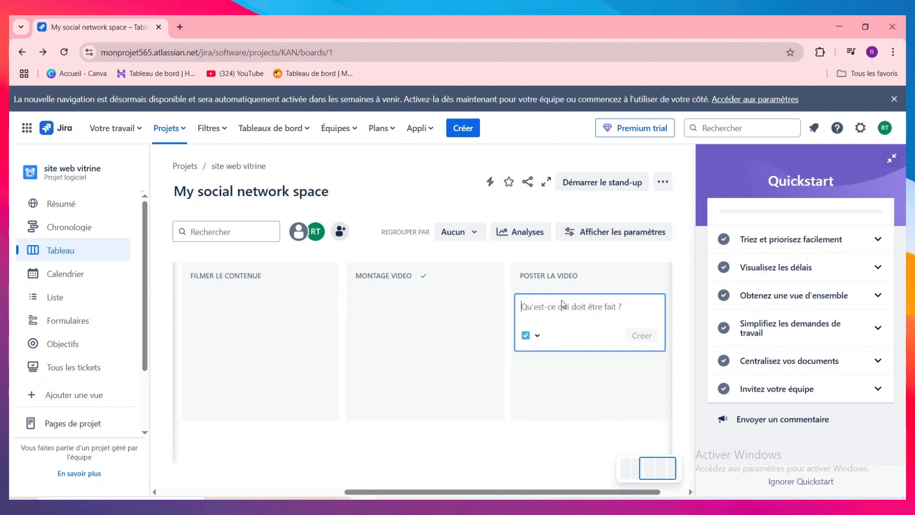